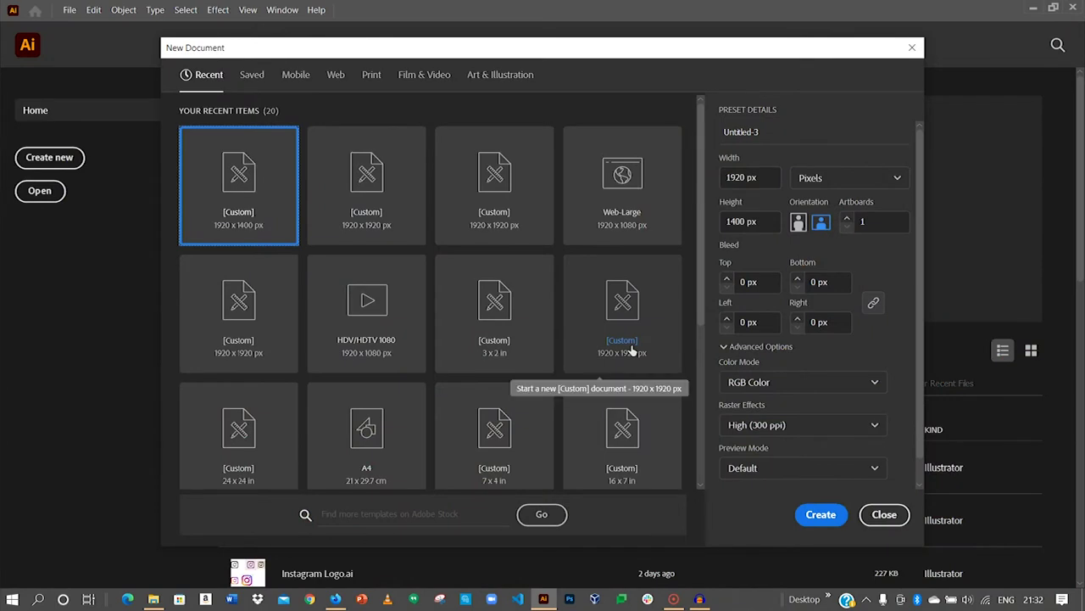
Step: Change the new document's height to 1100 px and create the 1920 × 1100 px document
click(735, 228)
key(BackSpace)
text(1)
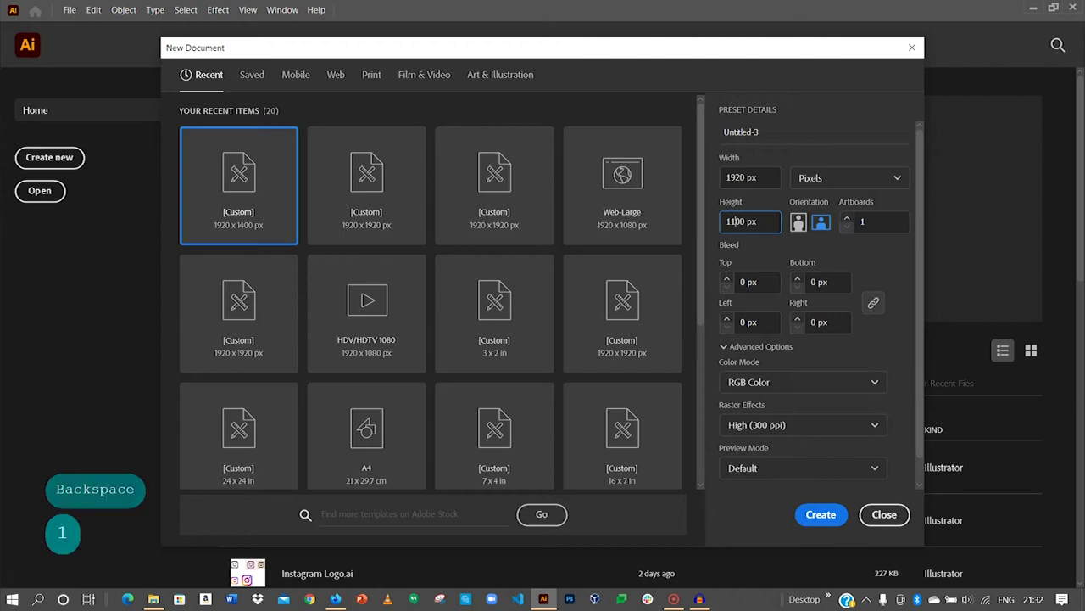
click(812, 514)
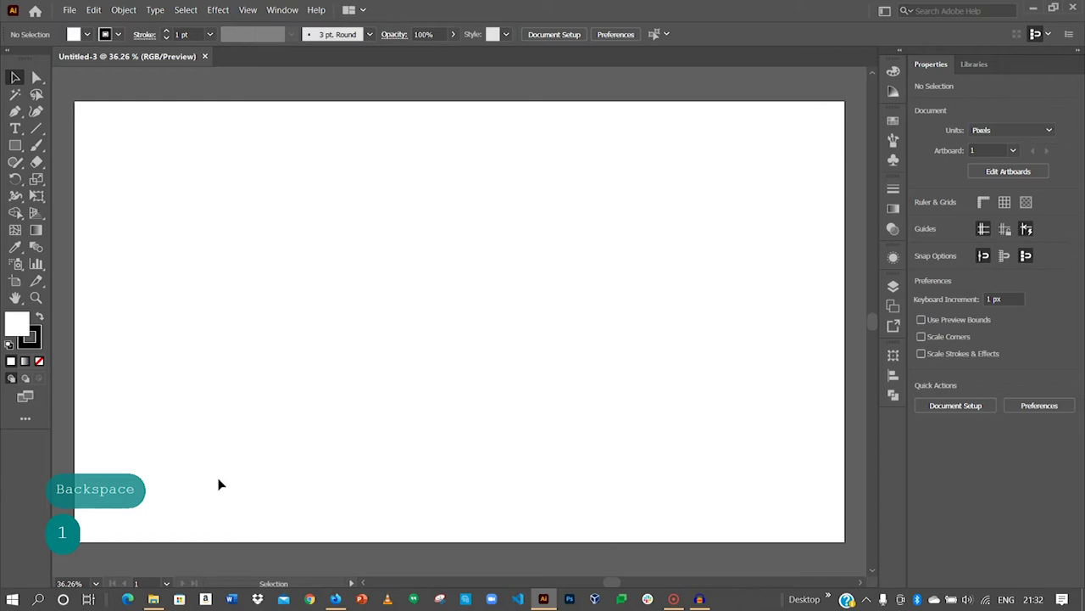
Step: Place index.png on the artboard, enlarge it to about 1940 × 970 px, and centre it
click(154, 599)
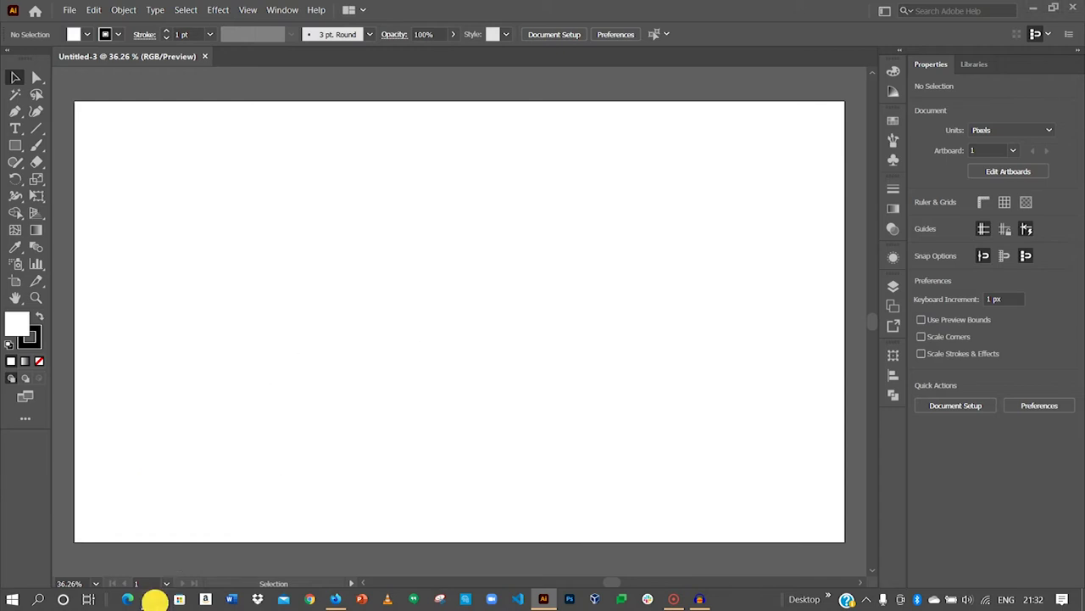
drag(233, 182, 441, 319)
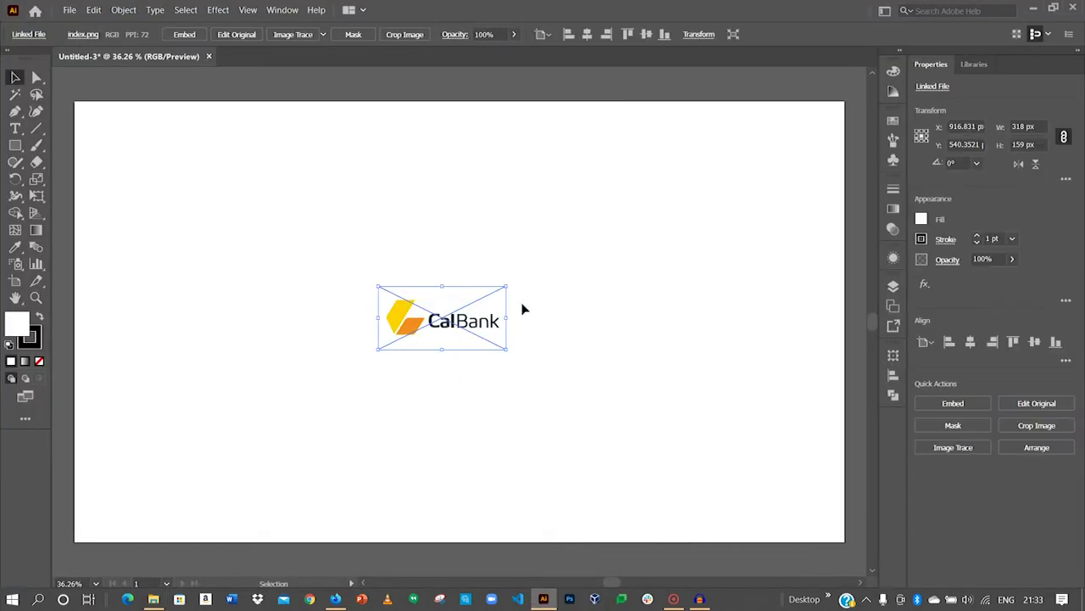
key(ctrl+minus)
key(ctrl+minus)
key(ctrl+minus)
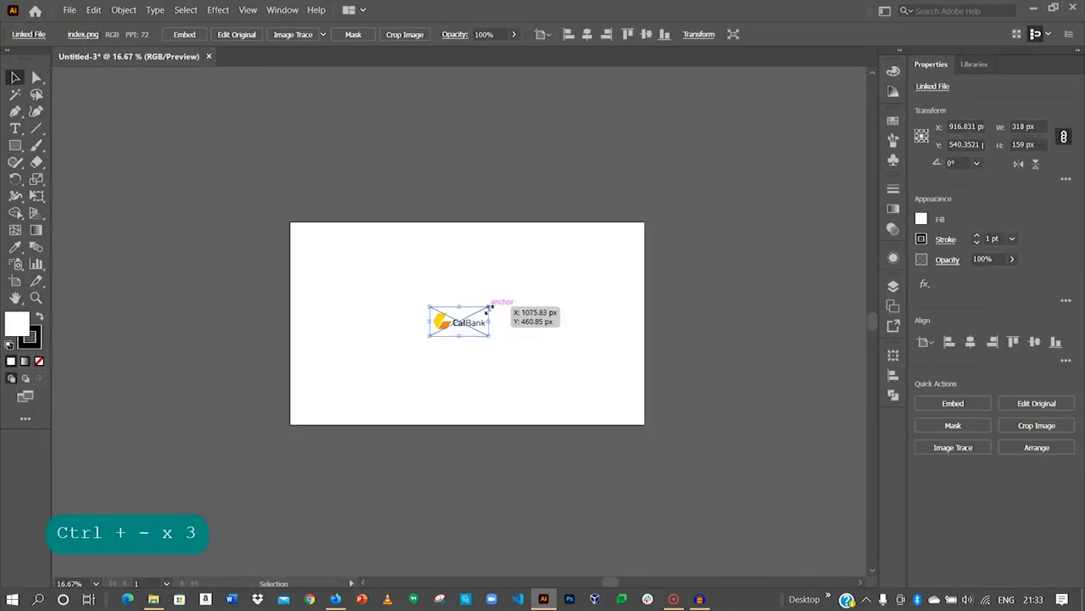
drag(490, 306, 635, 230)
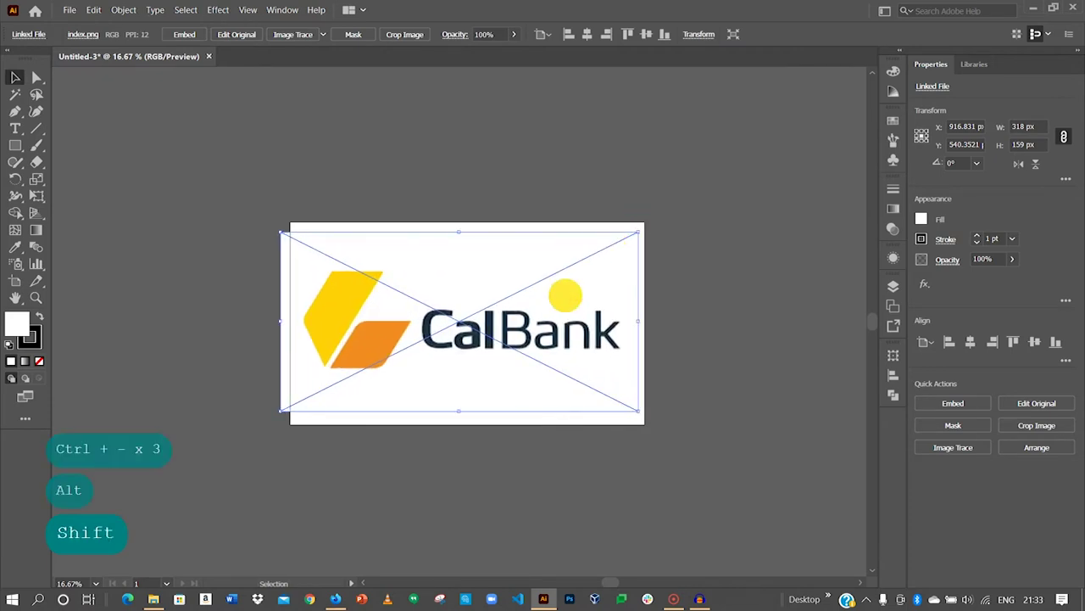
drag(552, 286, 557, 296)
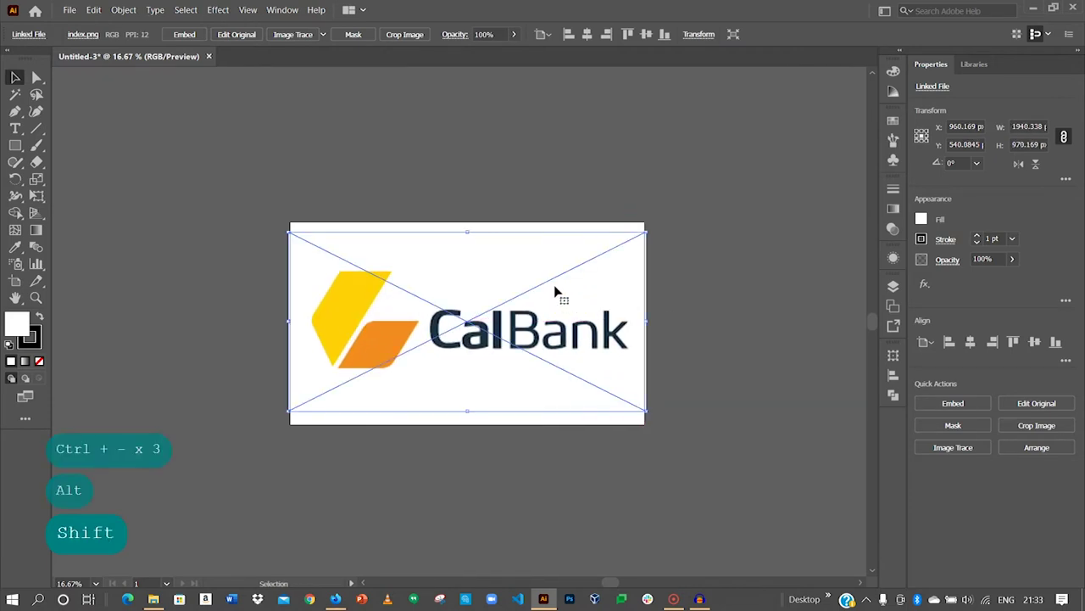
key(ctrl+0)
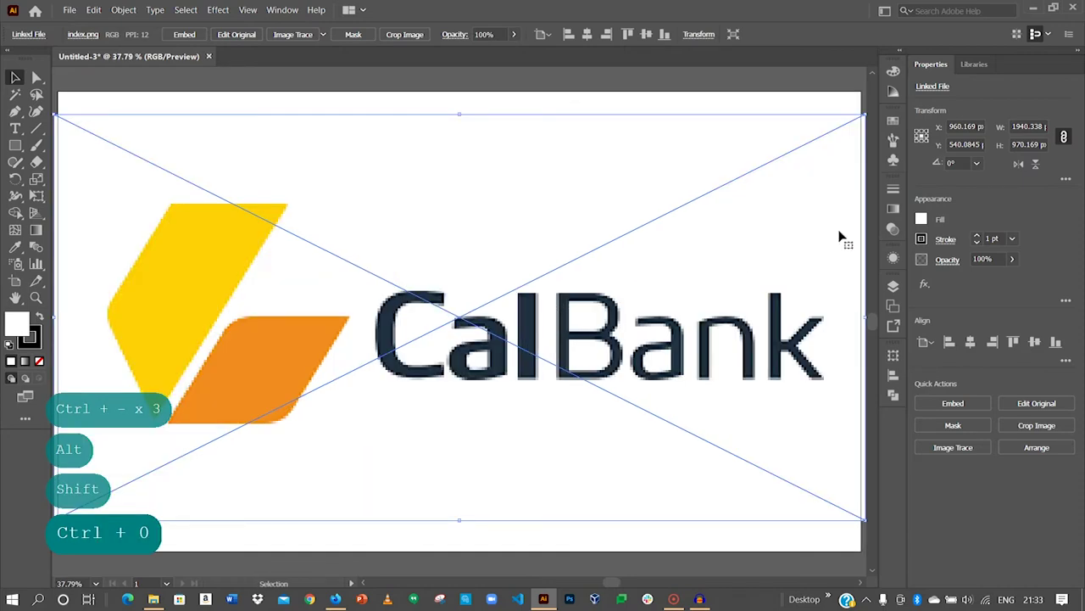
Step: Lock the placed index.png image on Layer 1 in the Layers panel
click(894, 287)
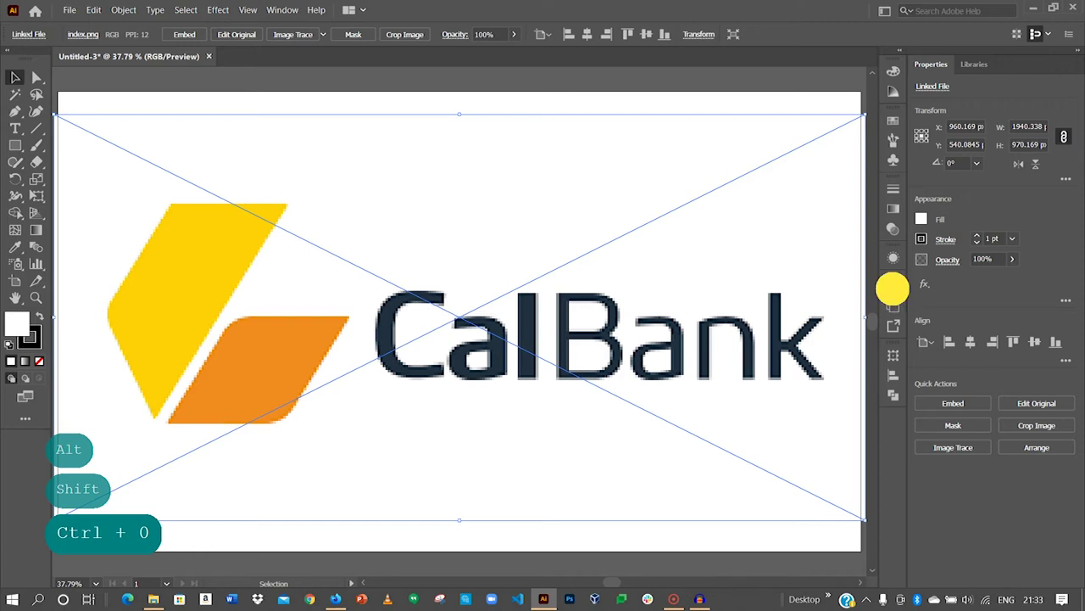
click(758, 302)
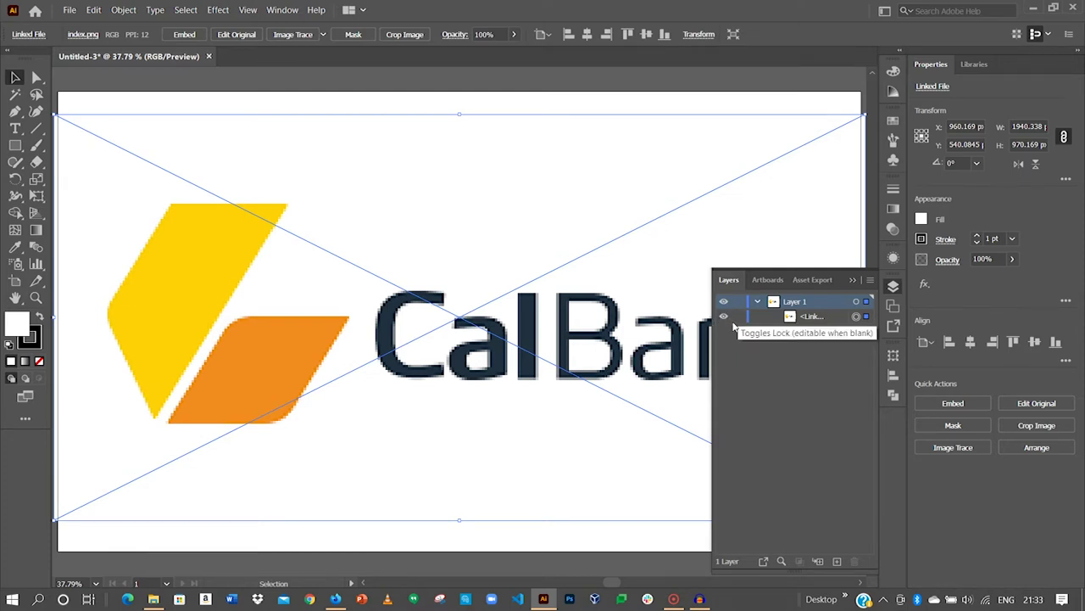
click(737, 317)
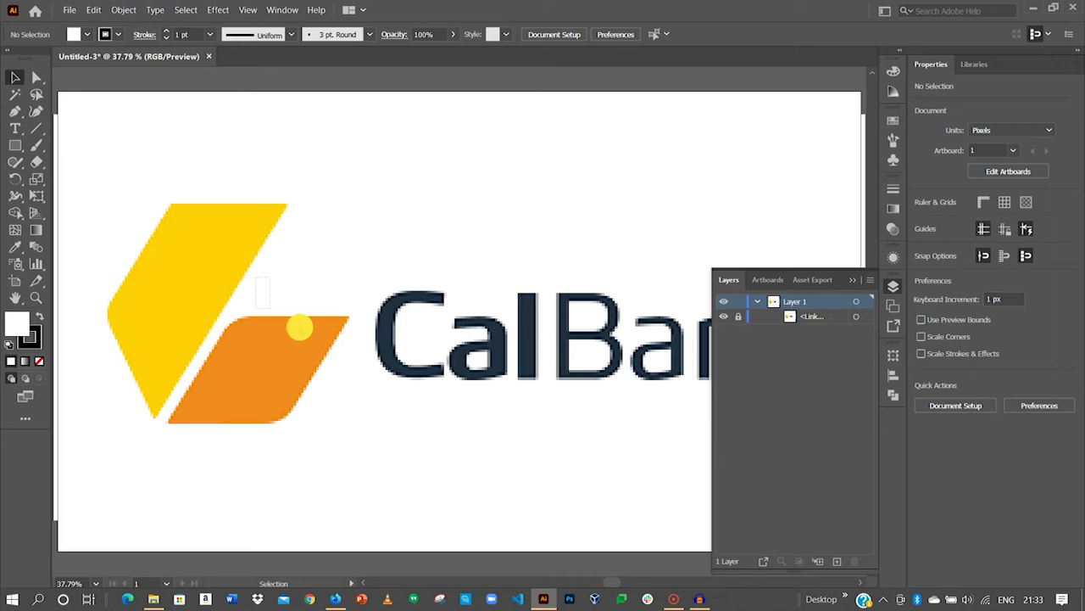
click(853, 281)
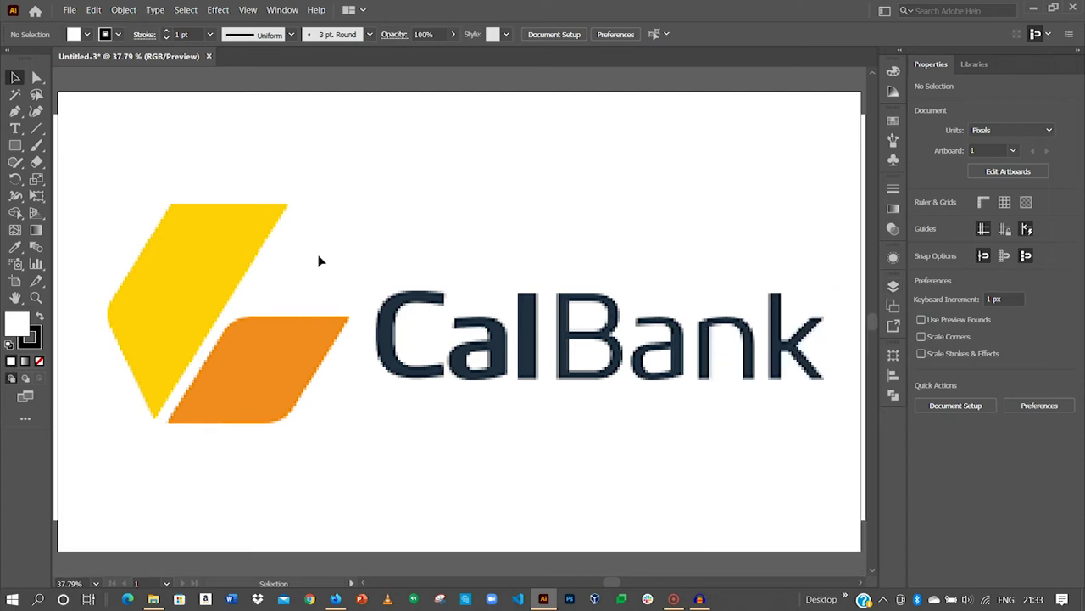
Step: Trace the yellow shape's four corners with the Pen tool as a closed path
key(space)
drag(178, 320, 416, 279)
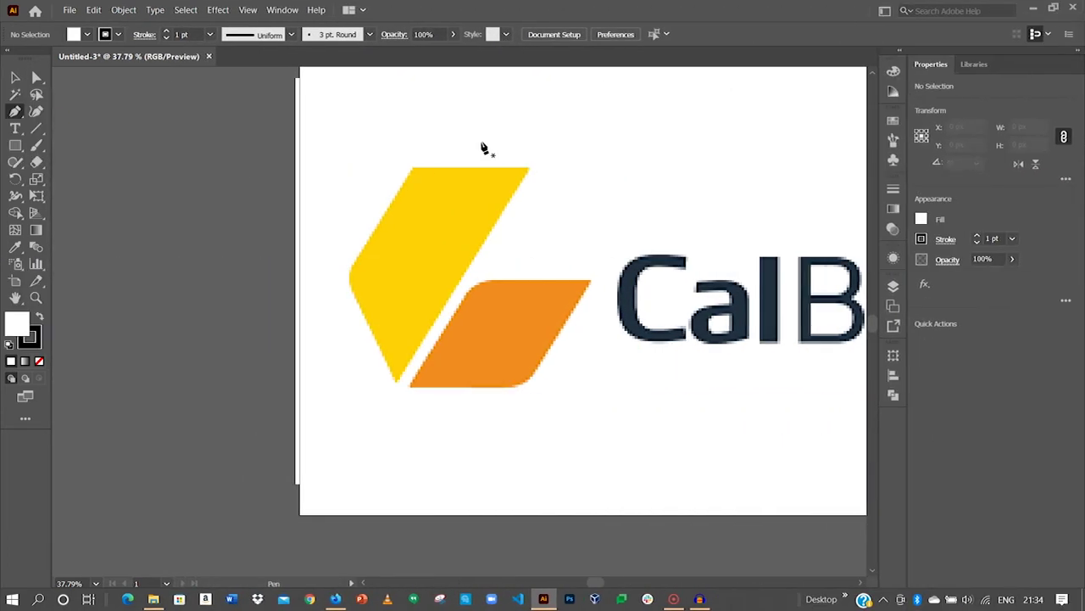
click(15, 112)
click(395, 382)
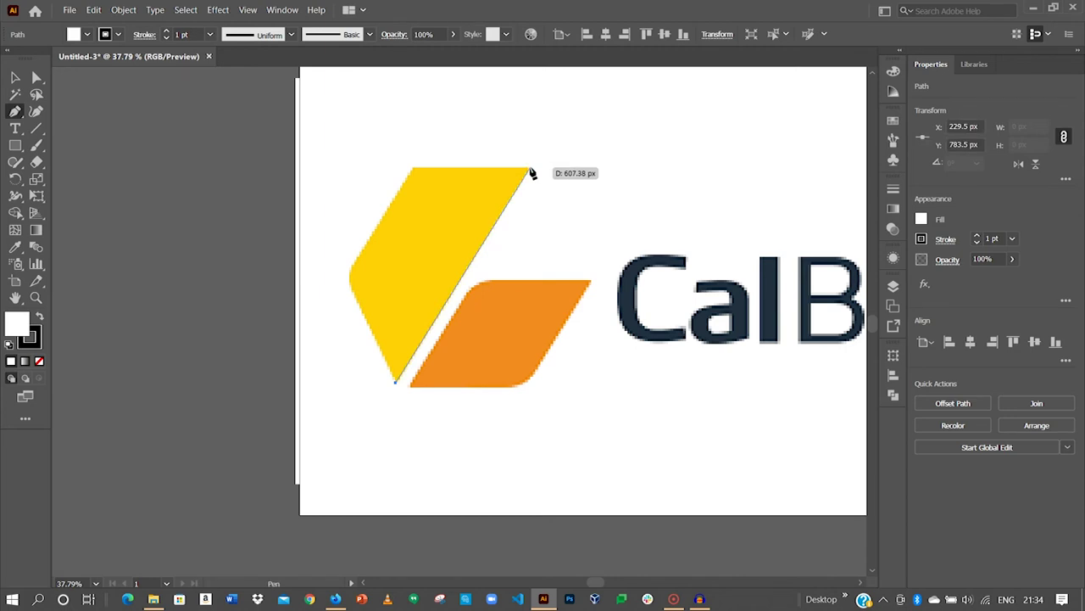
click(530, 170)
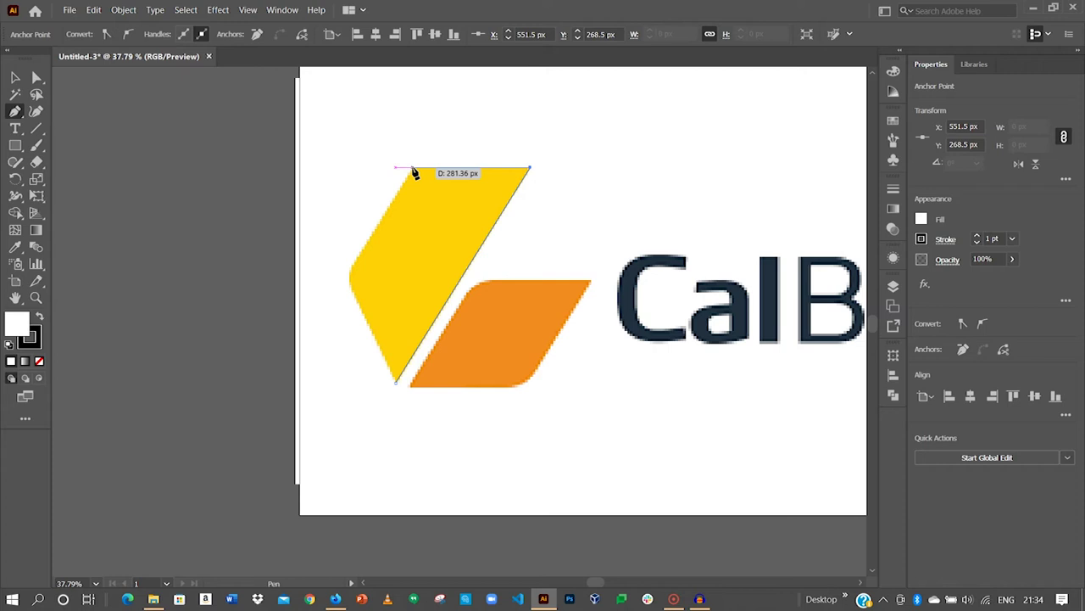
click(412, 169)
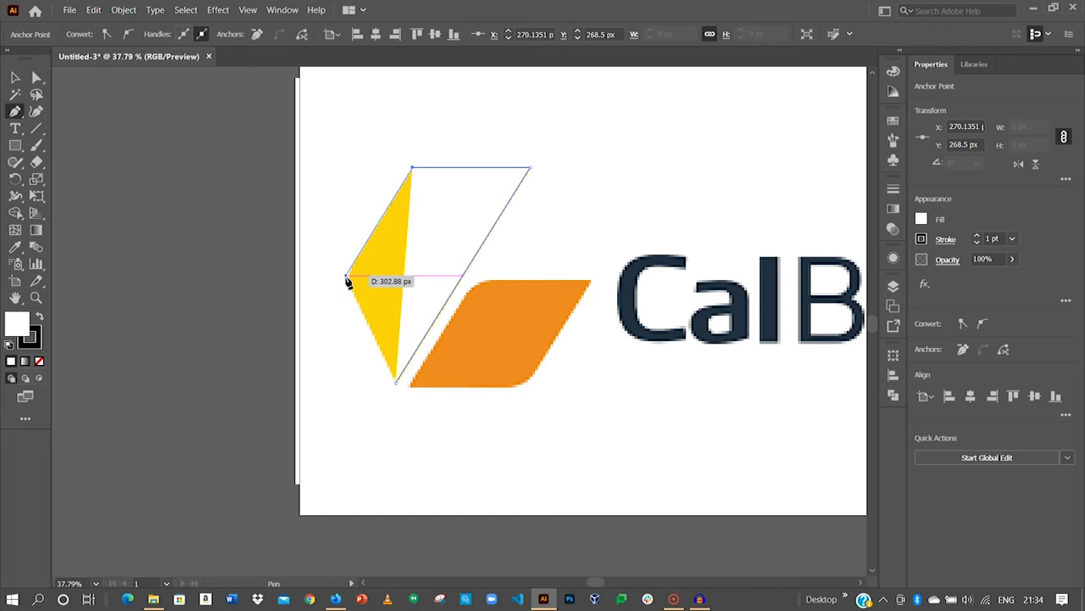
click(346, 276)
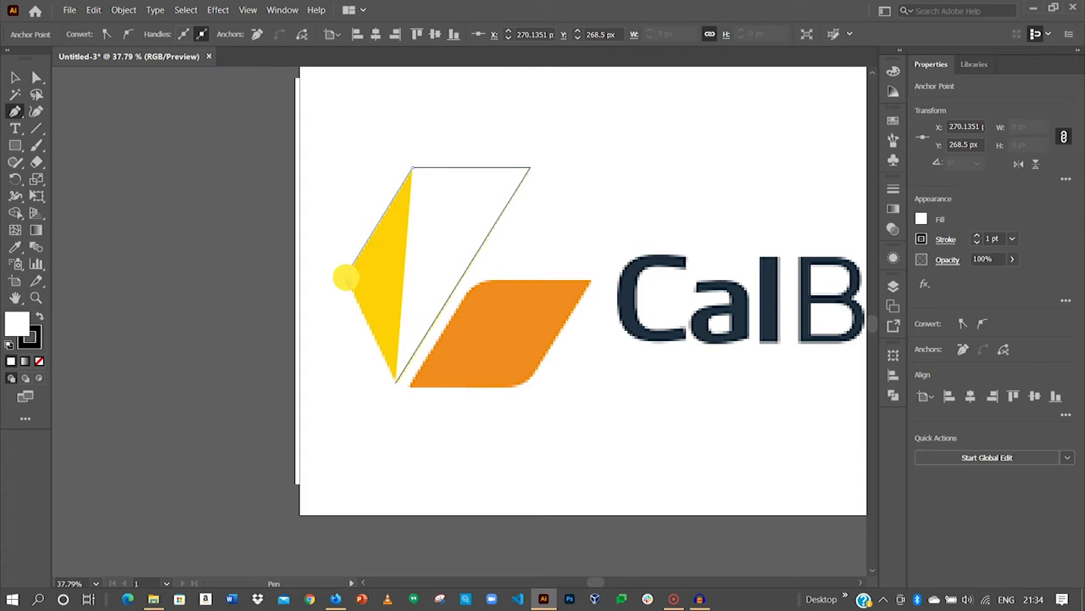
click(395, 382)
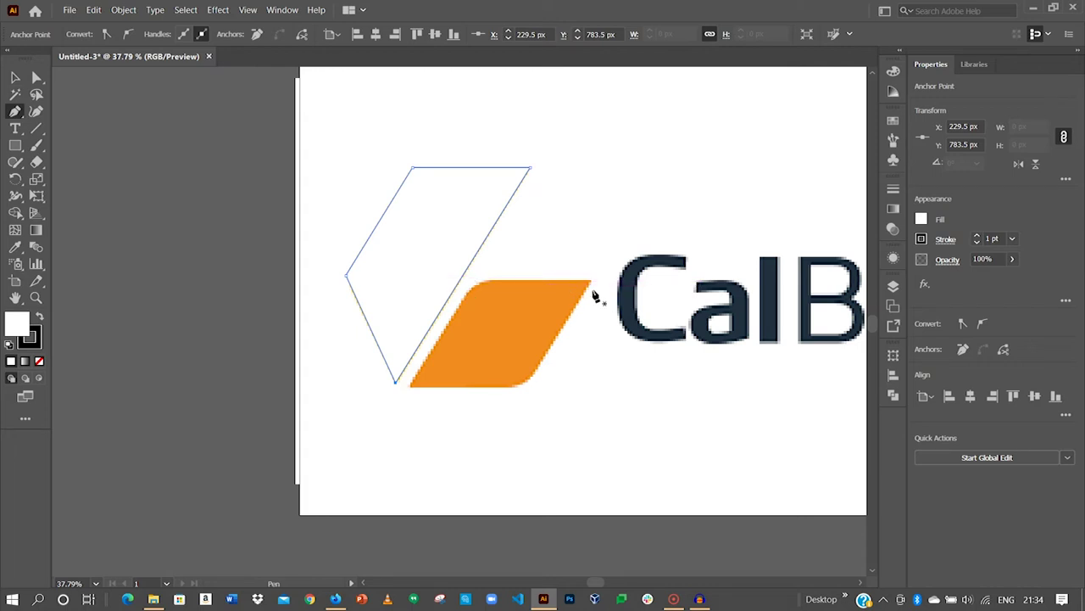
Step: Trace the orange parallelogram as a closed Pen path and select it
click(591, 280)
drag(591, 280, 526, 393)
shift+click(524, 389)
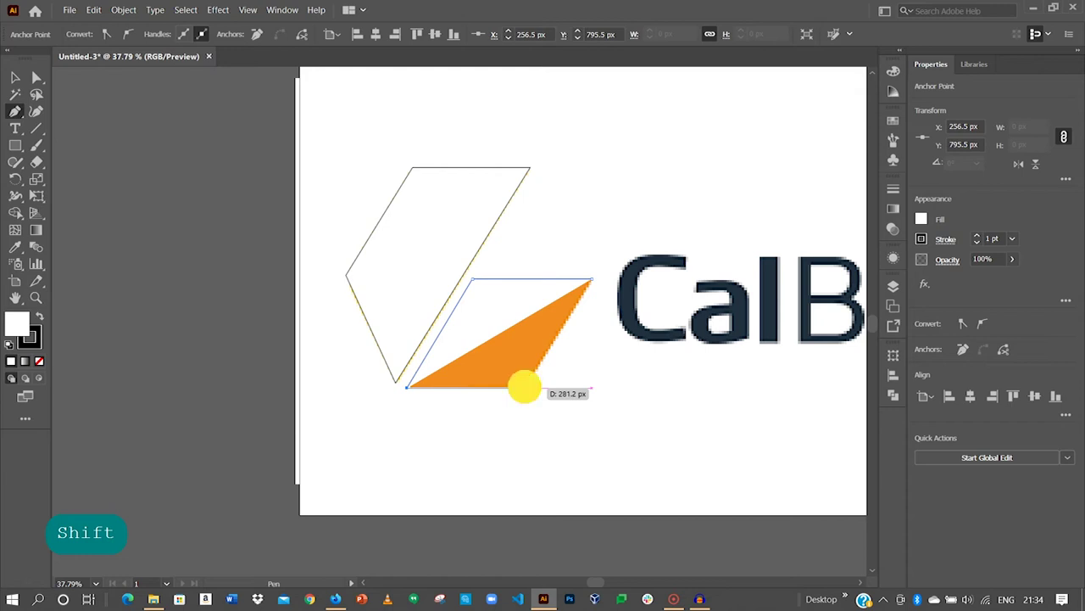
click(592, 280)
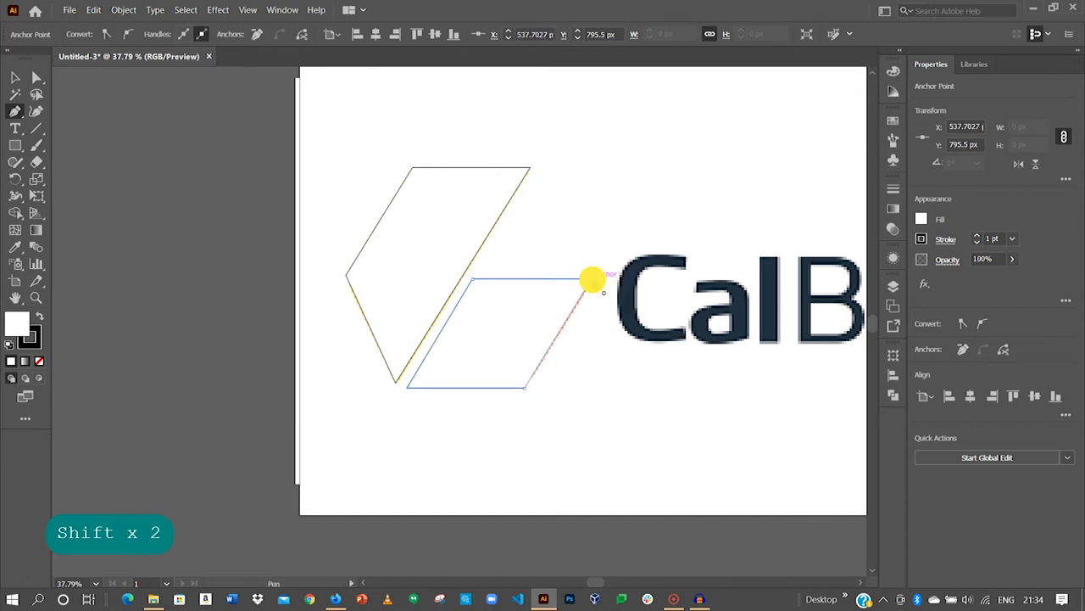
click(15, 77)
click(582, 291)
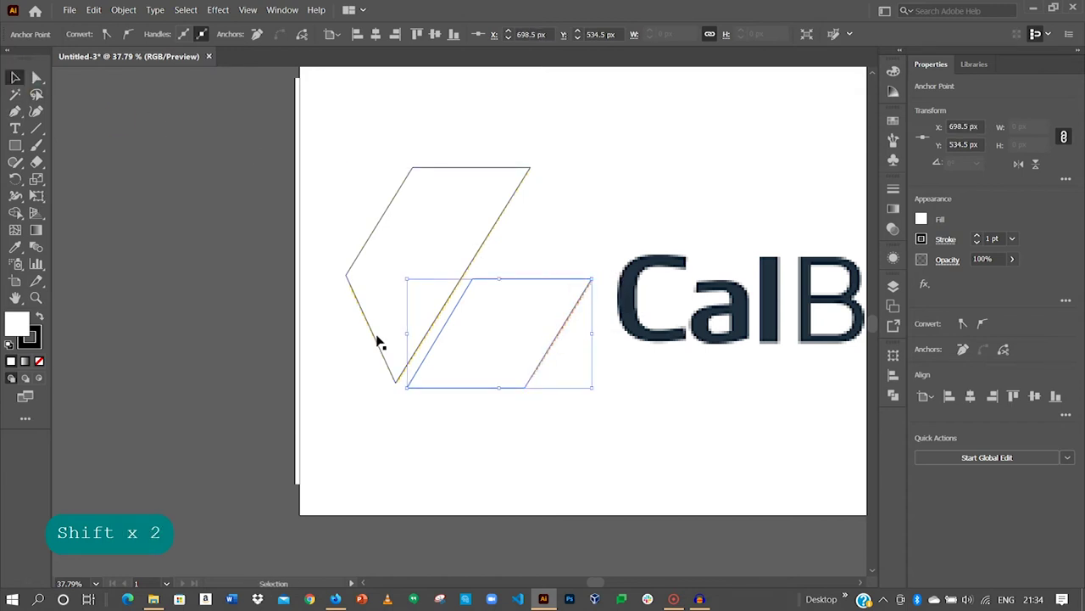
Step: Shift both white traced shapes slightly left beside the coloured reference mark, then deselect
shift+click(448, 243)
drag(494, 313, 226, 286)
key(space)
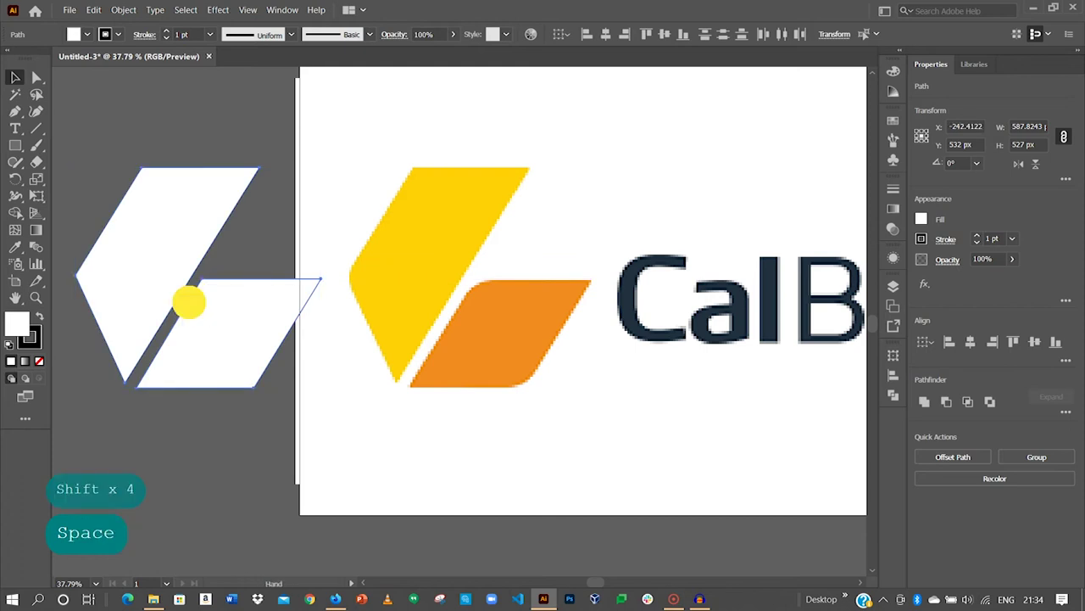
drag(173, 435, 308, 443)
click(308, 442)
click(267, 286)
shift+click(359, 324)
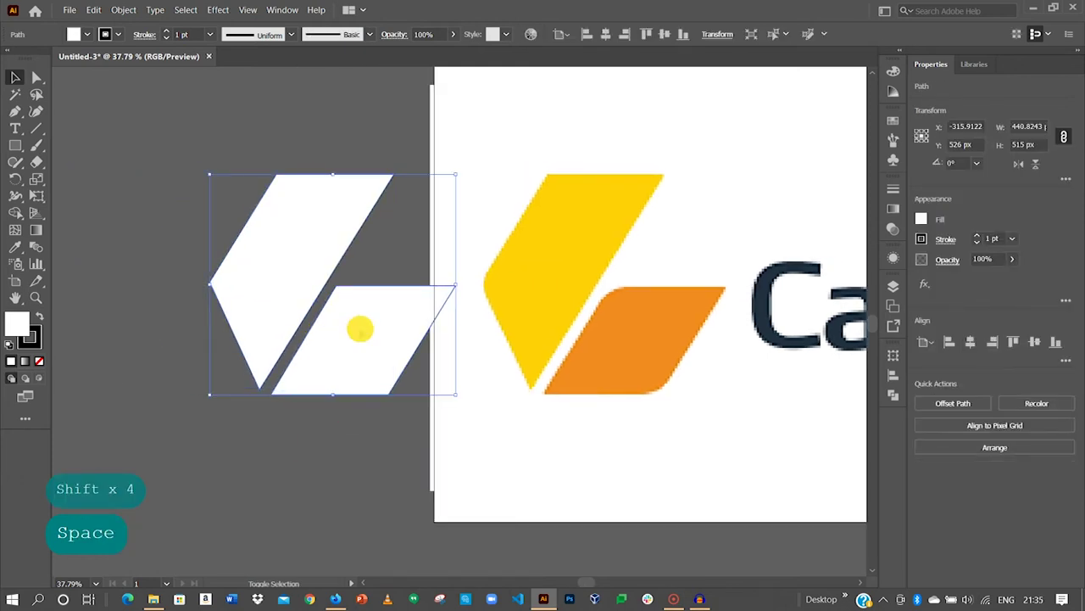
drag(359, 325, 328, 322)
click(328, 432)
mouse_move(487, 272)
mouse_down()
mouse_move(487, 303)
mouse_move(492, 267)
mouse_up()
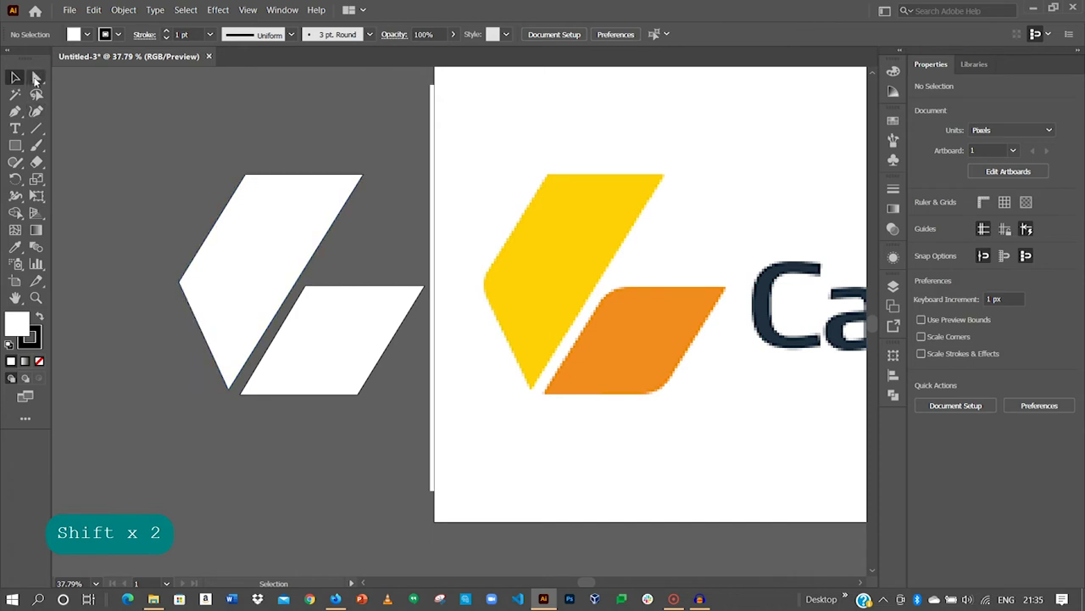
Step: Round the tall white shape's left corner to a radius of about 56.8 px
click(36, 79)
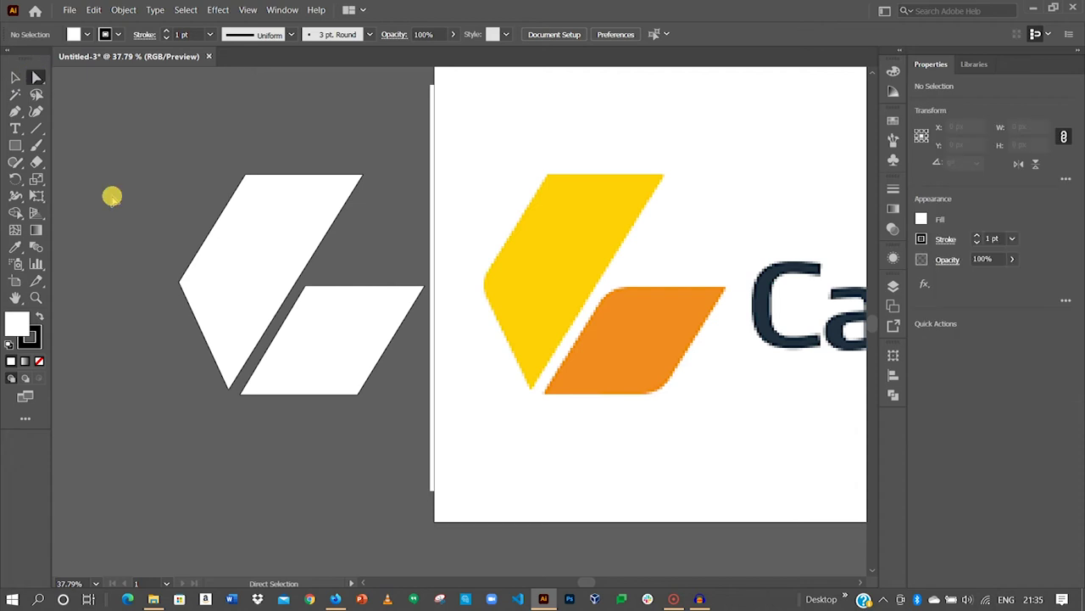
click(179, 283)
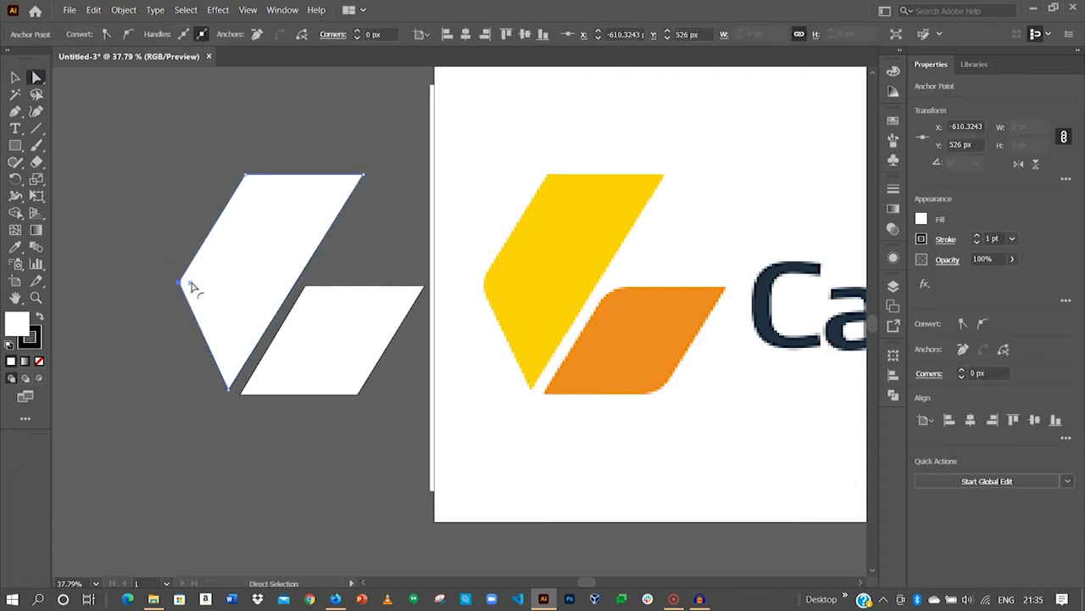
drag(191, 288, 206, 276)
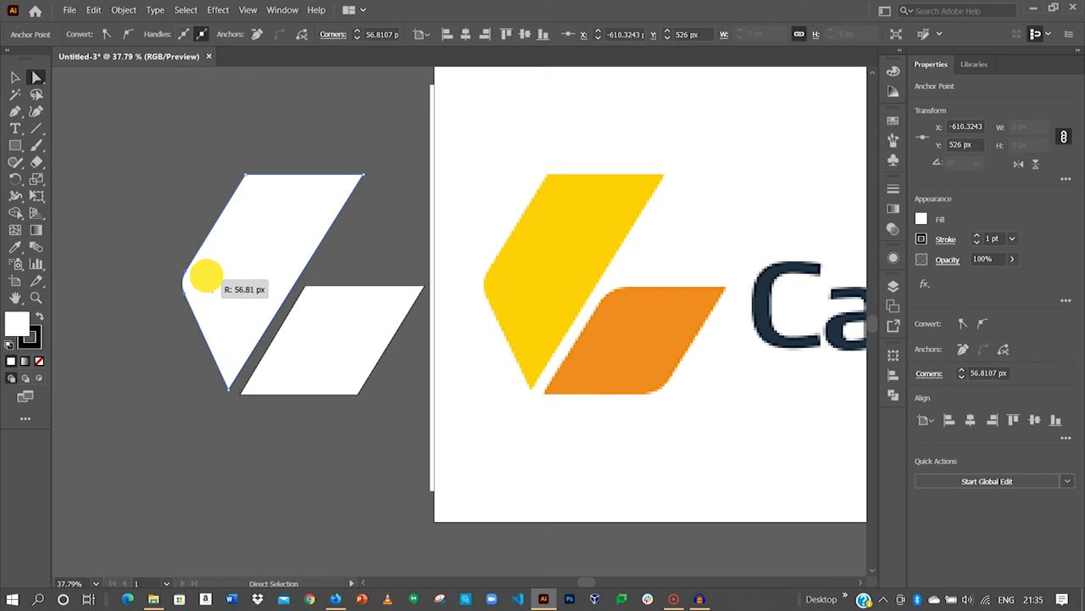
drag(206, 276, 206, 276)
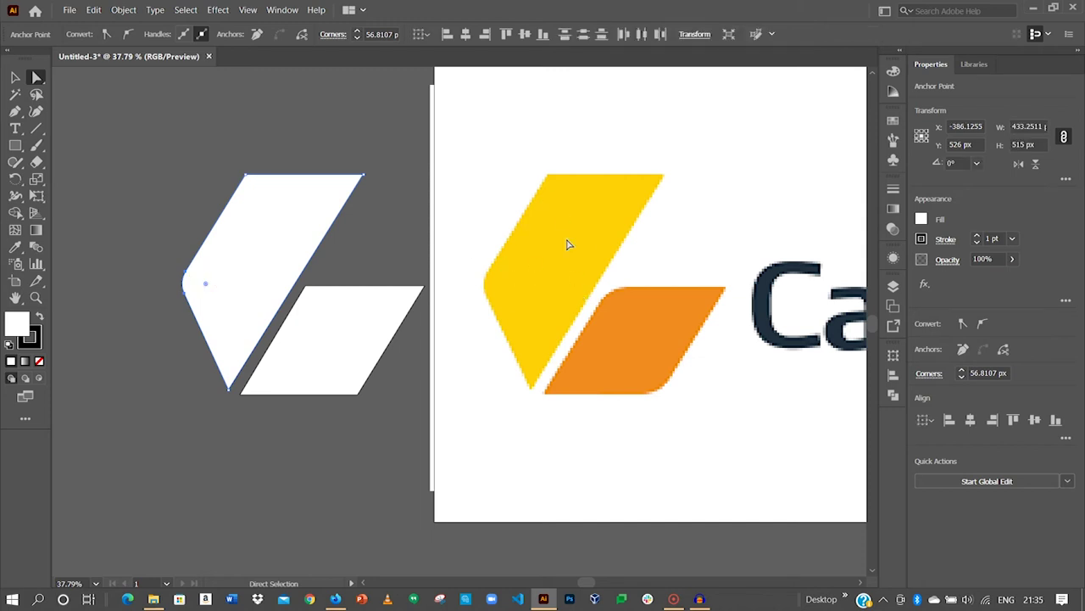
click(15, 77)
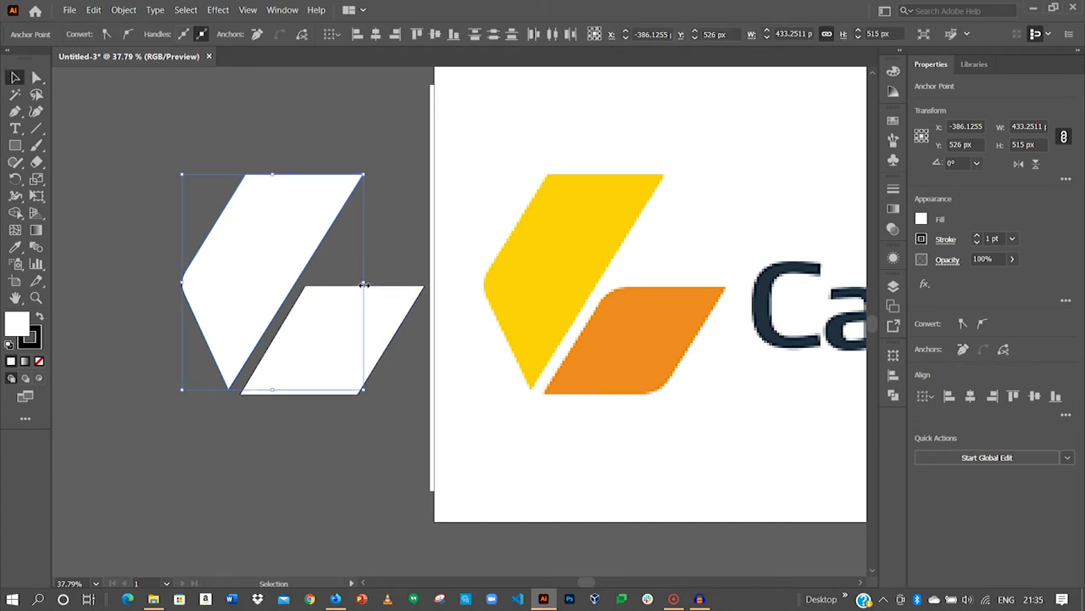
Step: Round the lower white parallelogram's top-left corner to about 52.8 px
click(394, 298)
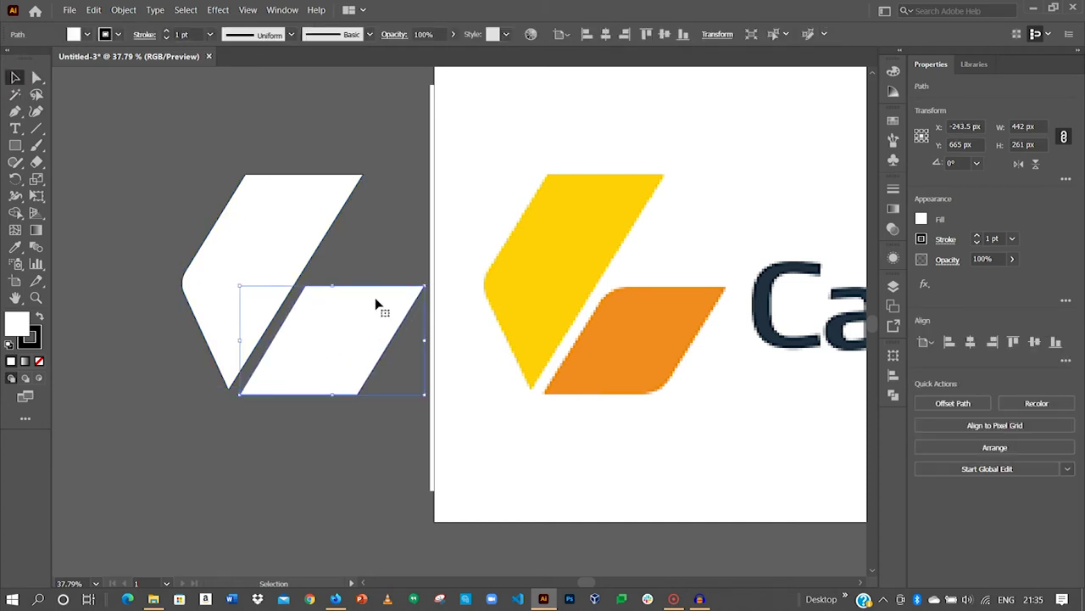
click(593, 333)
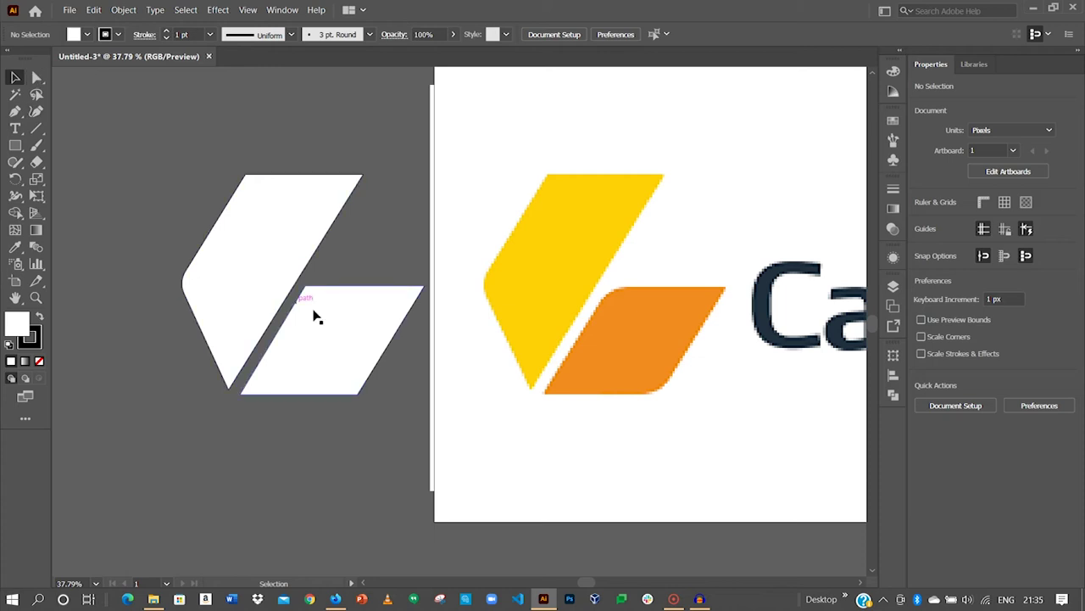
click(349, 307)
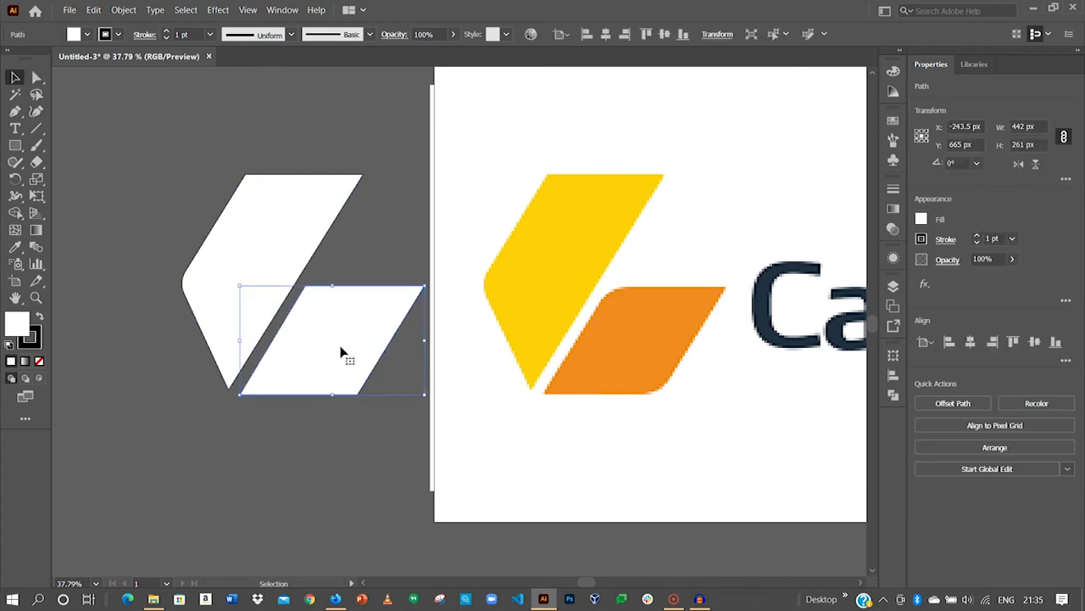
click(37, 77)
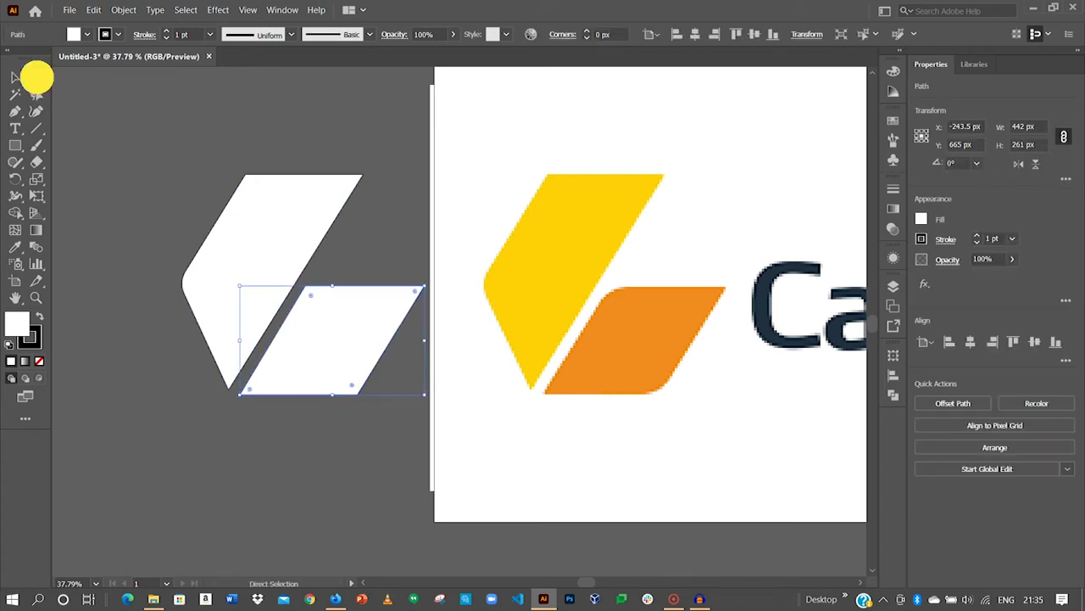
click(306, 290)
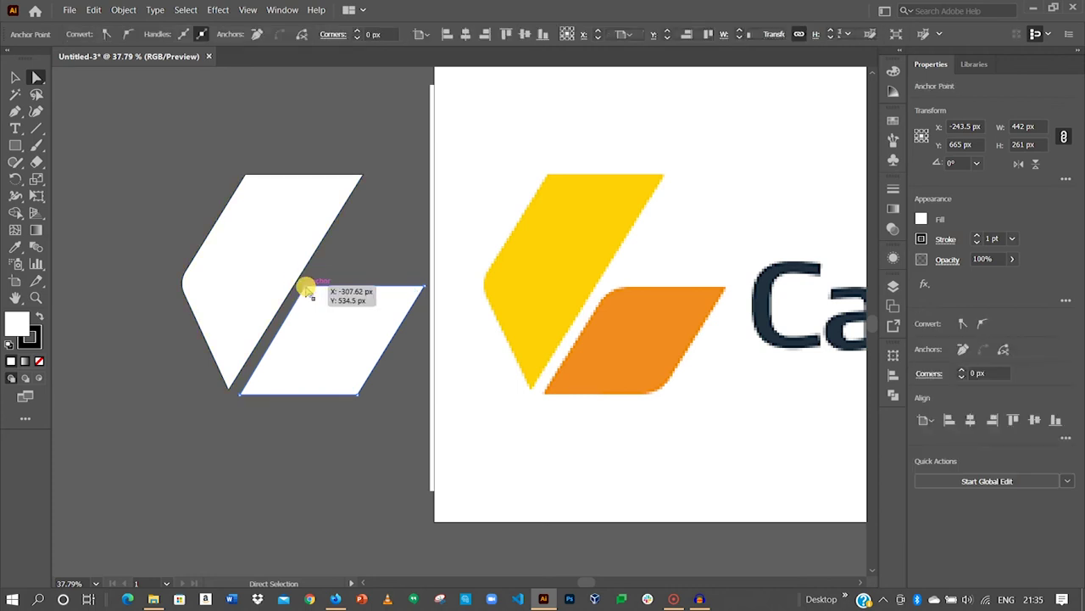
drag(310, 299, 318, 309)
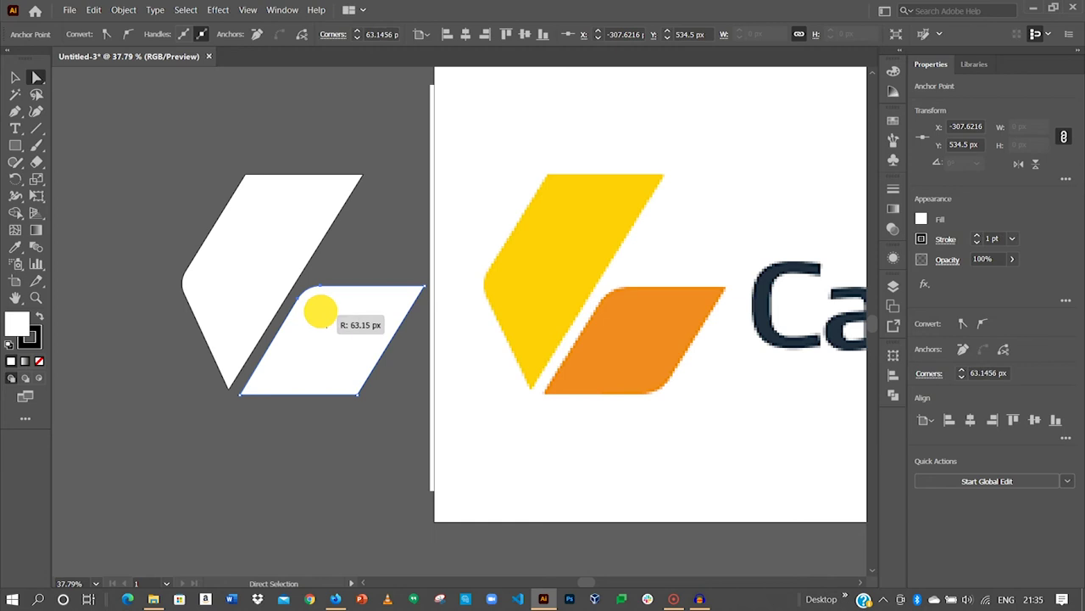
drag(323, 321, 321, 318)
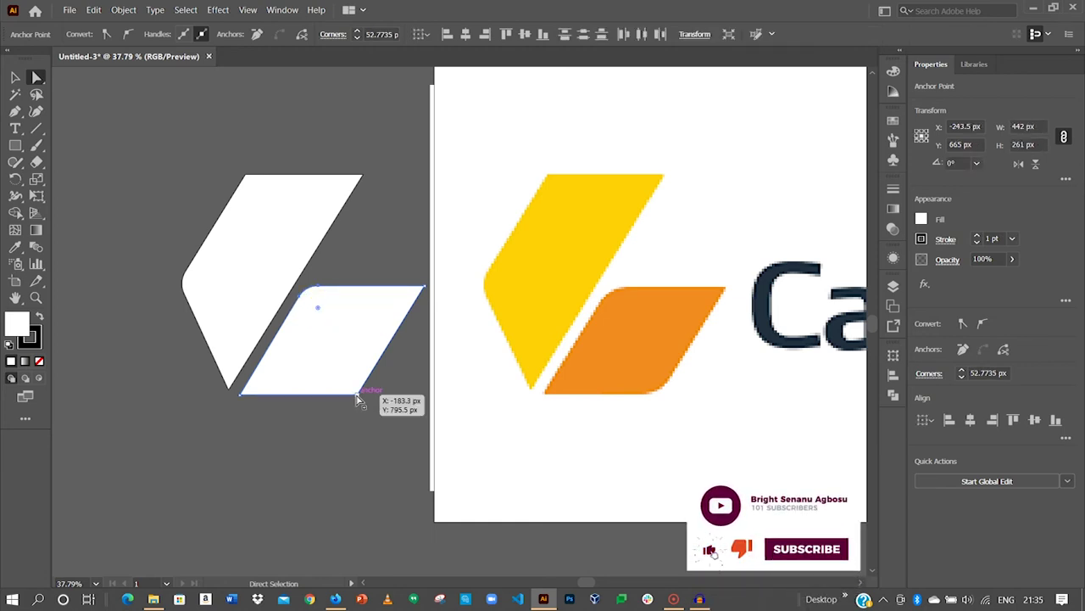
Step: Round the parallelogram's bottom-right corner as well, then deselect it
click(357, 396)
drag(353, 382, 335, 367)
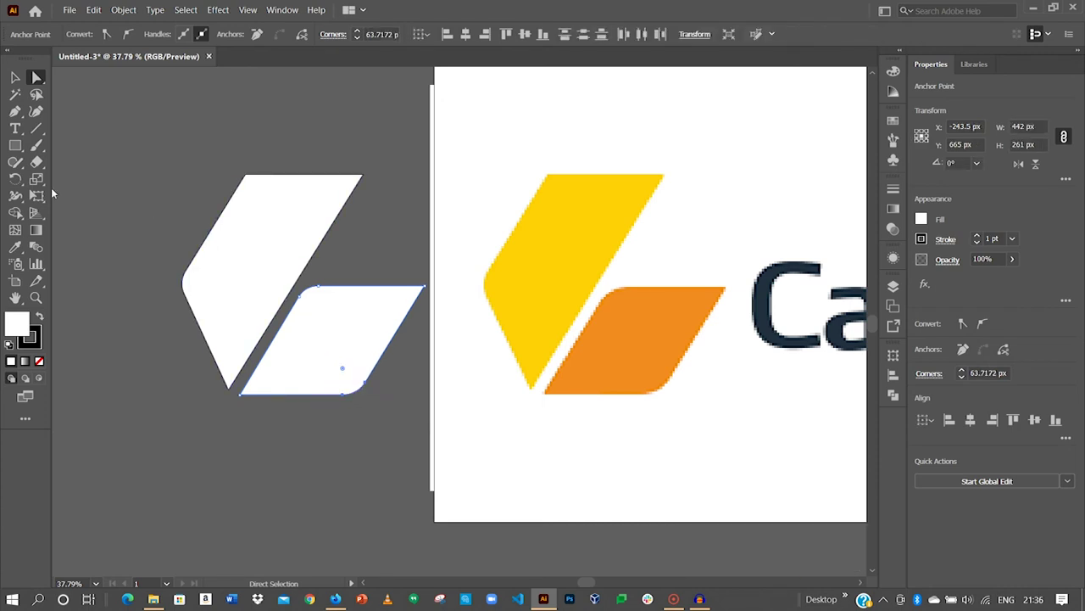
click(14, 79)
click(164, 174)
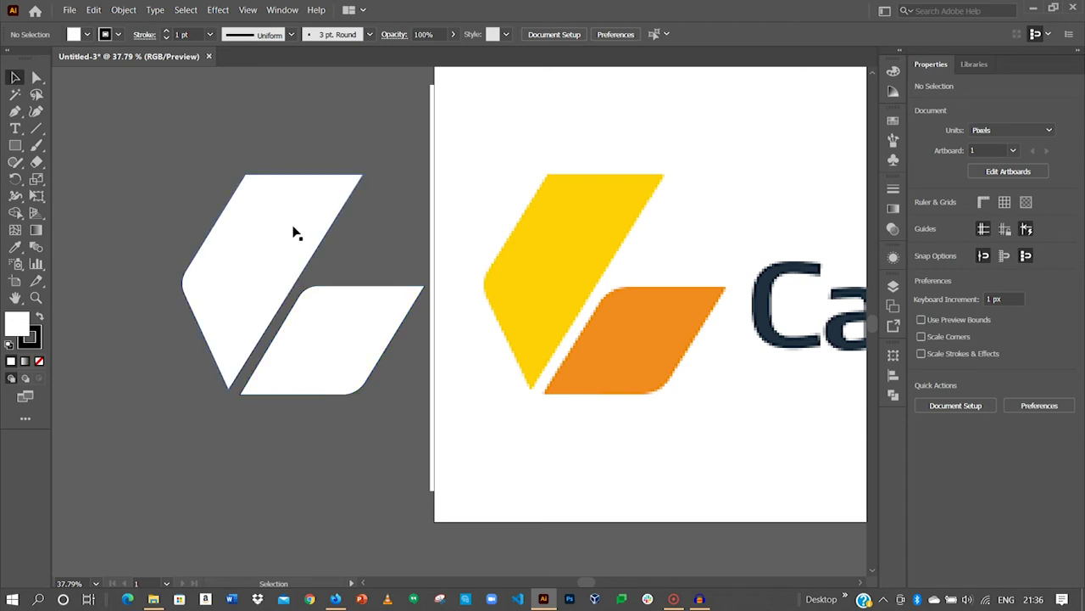
Step: Eyedrop the reference yellow into the tall shape and the reference orange into the parallelogram
click(247, 220)
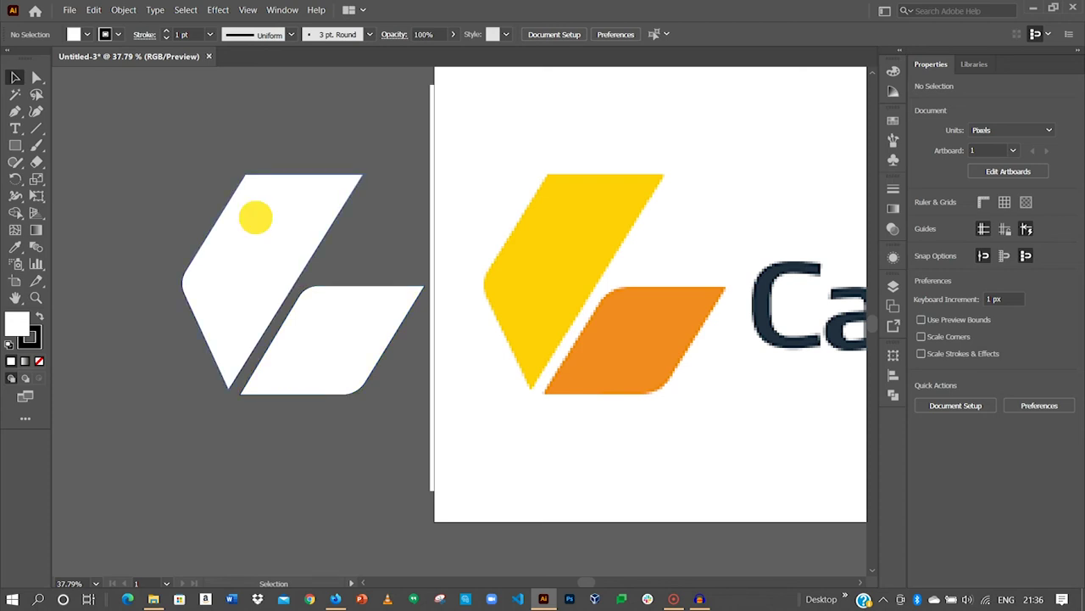
click(14, 248)
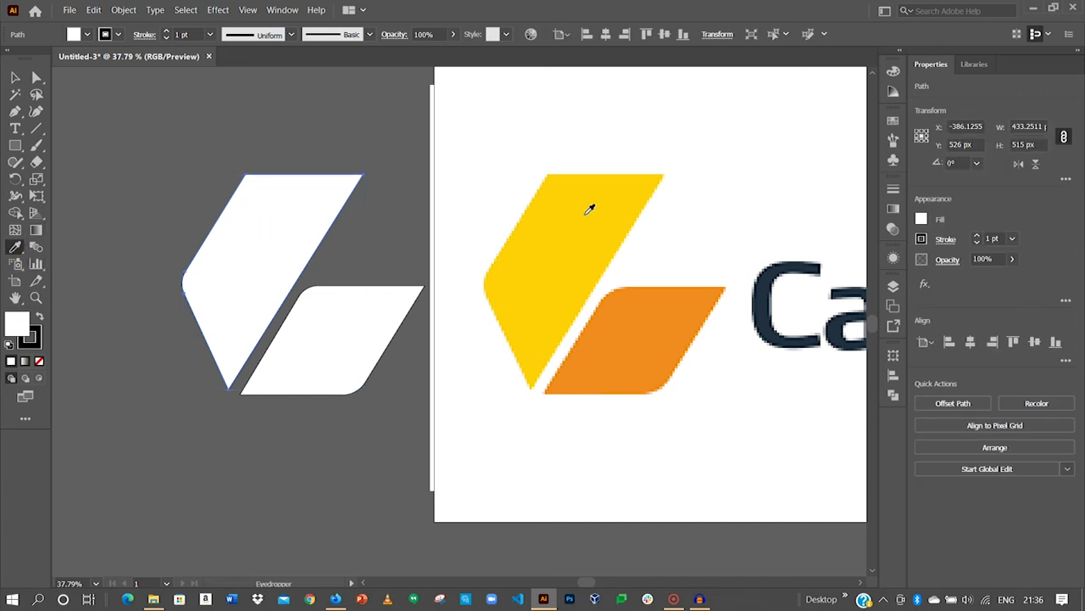
click(590, 209)
click(15, 77)
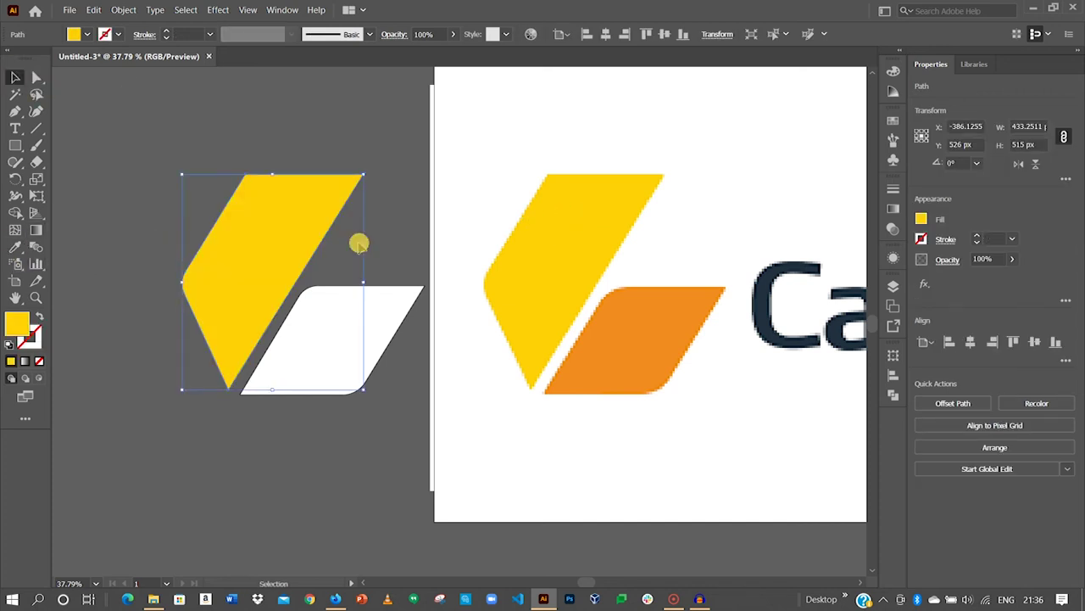
click(387, 310)
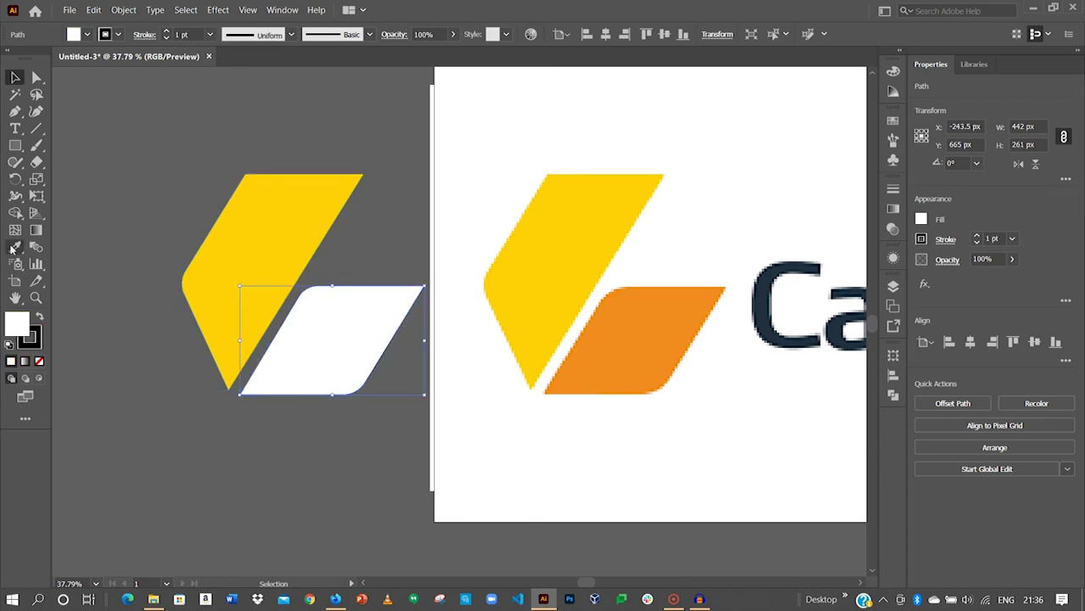
click(13, 248)
click(653, 319)
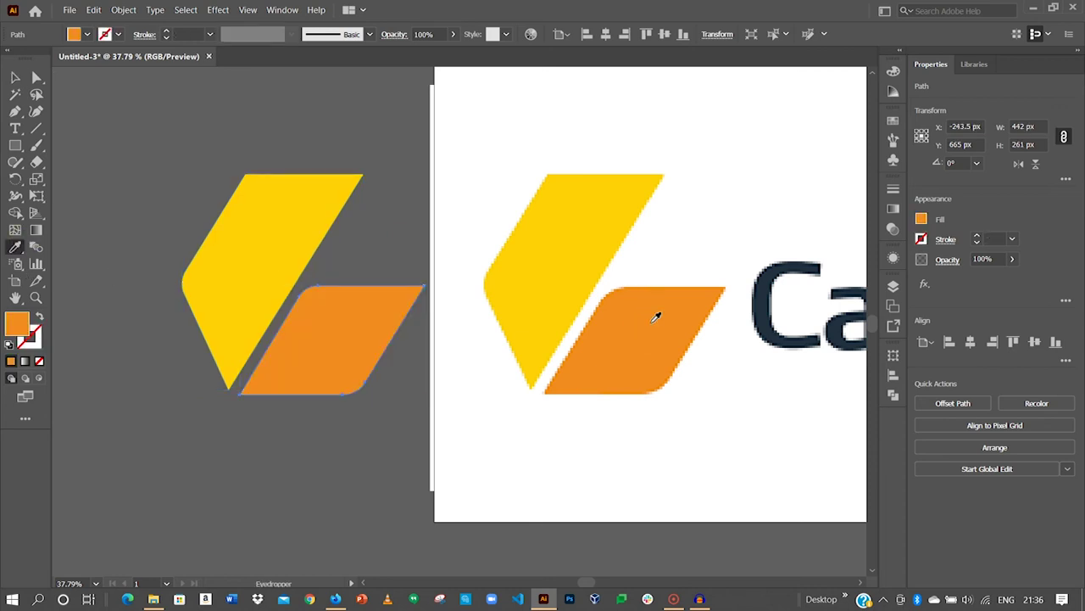
Step: Move both coloured shapes onto the artboard exactly over the reference icon
click(14, 77)
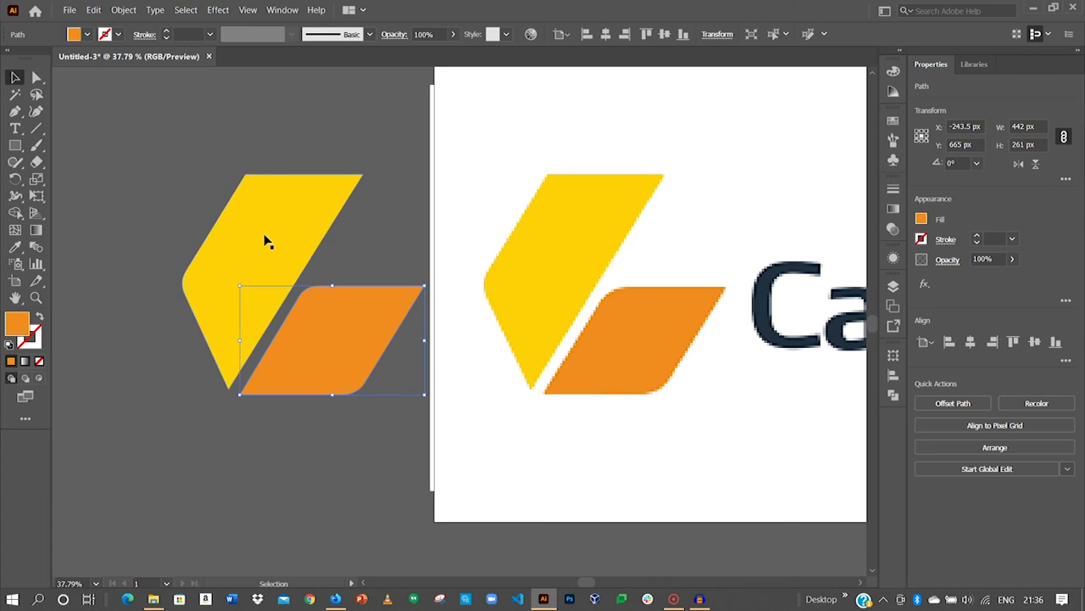
shift+click(269, 235)
drag(226, 285, 524, 280)
drag(606, 238, 346, 206)
drag(509, 238, 402, 240)
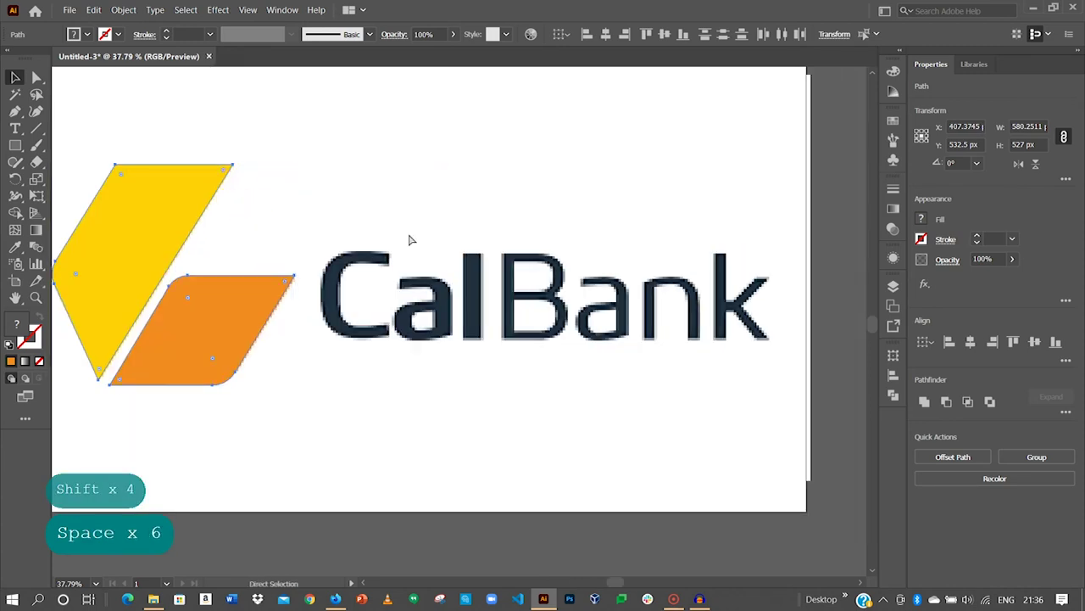
key(ctrl+minus)
drag(443, 307, 416, 284)
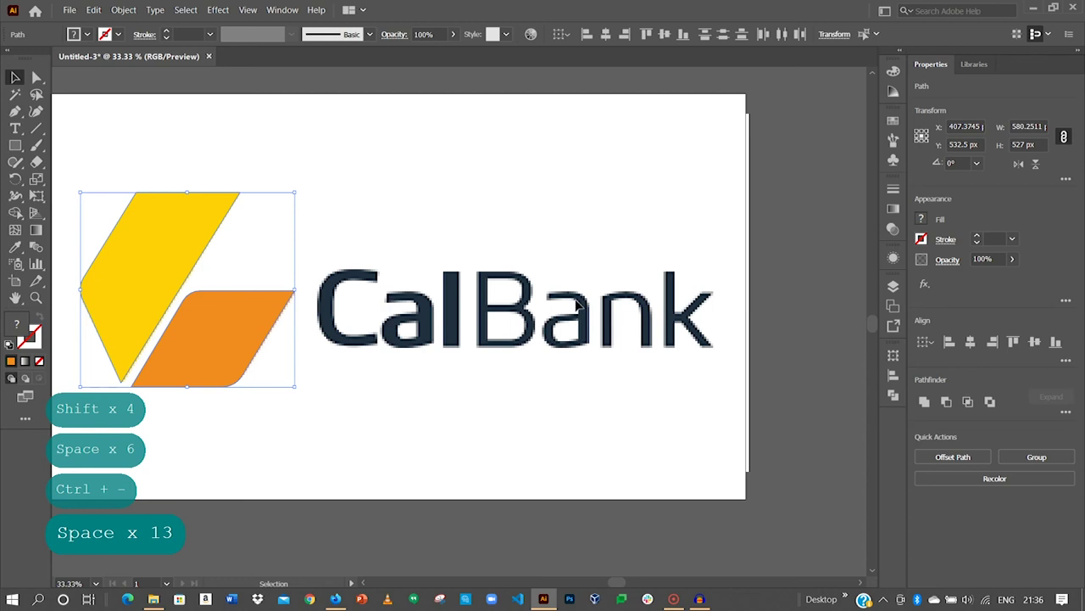
Step: Create a text object reading 'CalBank' above the logo
click(15, 129)
click(388, 148)
key(Caps_Lock)
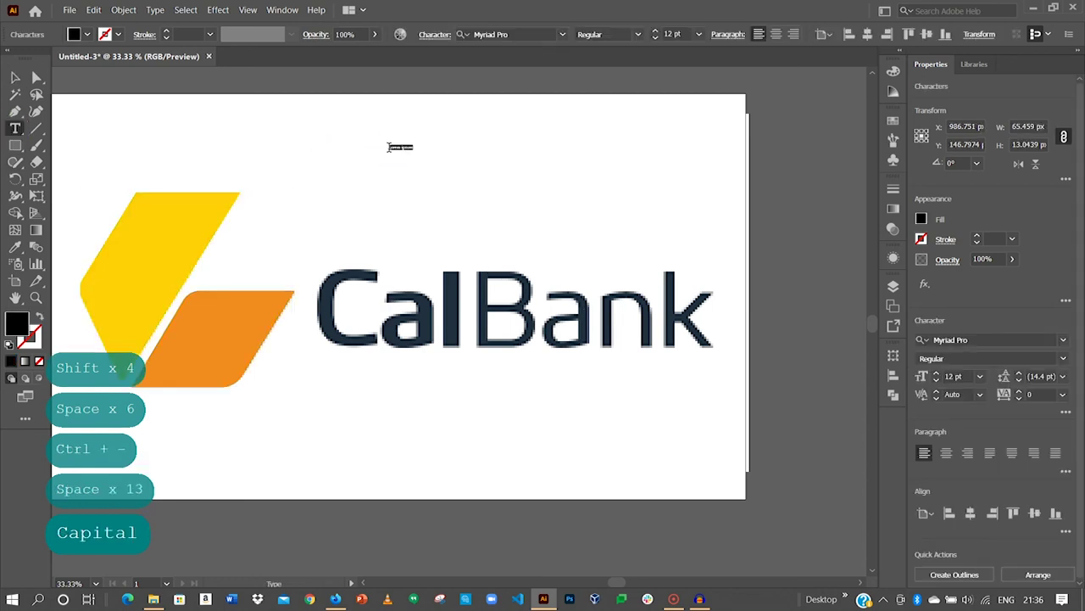
text(C)
key(Caps_Lock)
text(al)
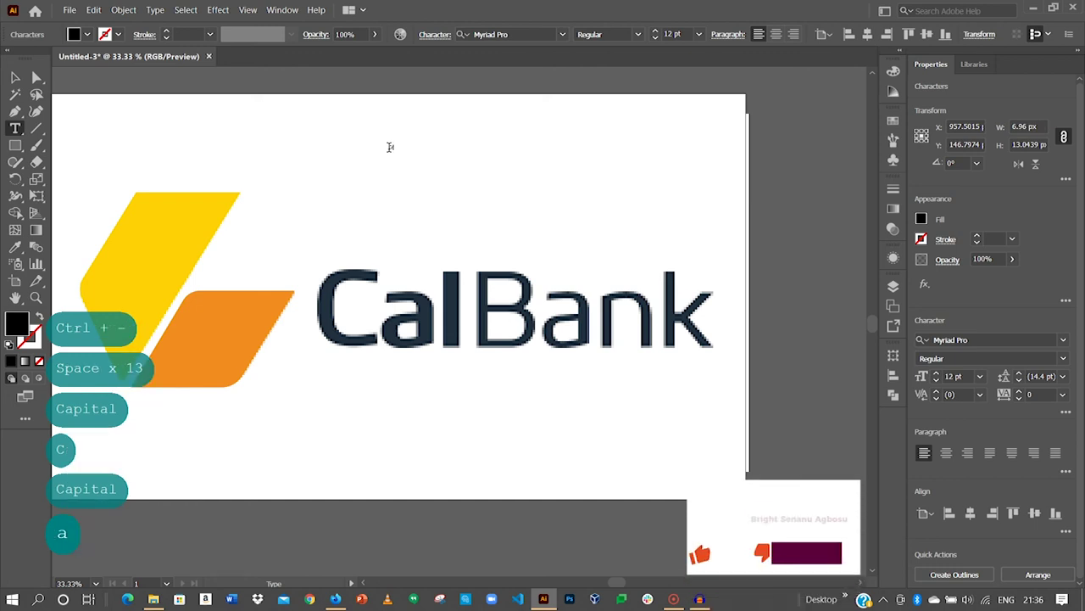
key(Caps_Lock)
text(B)
key(Caps_Lock)
text(ank)
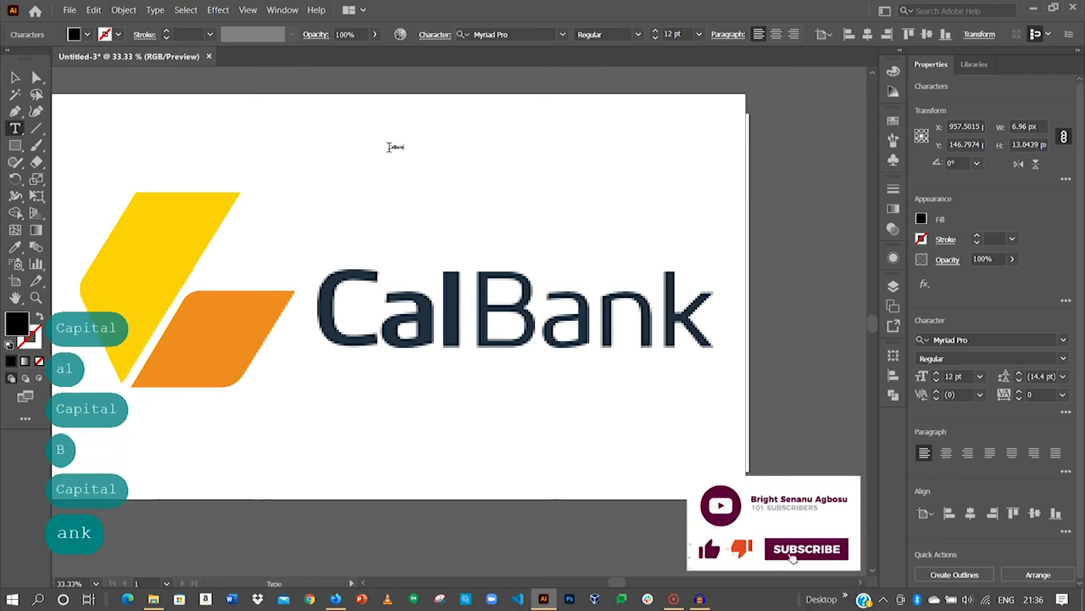
key(Escape)
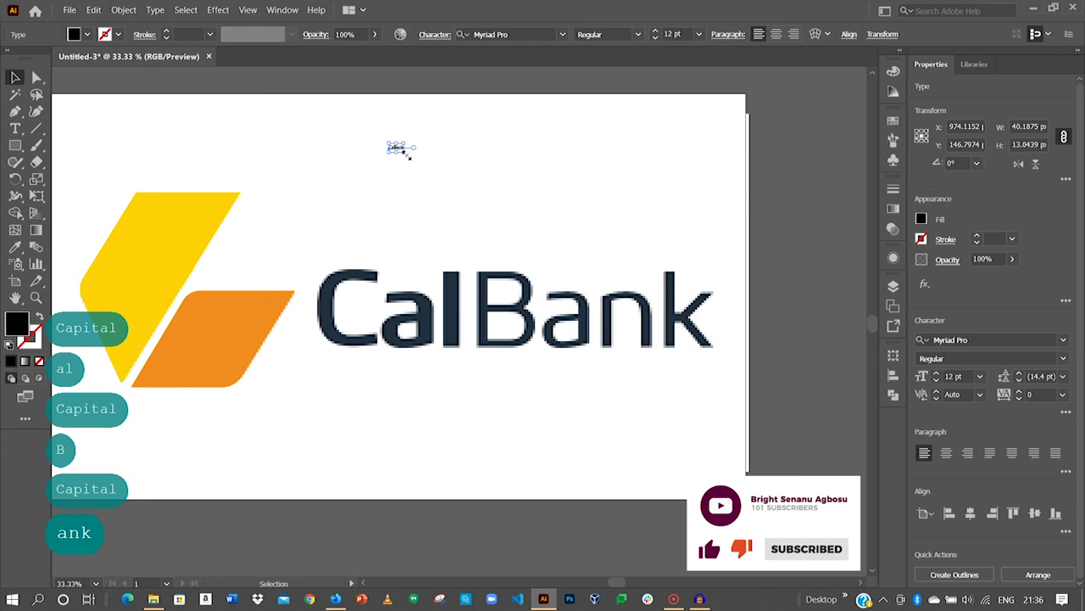
Step: Enlarge the CalBank text and position it over the reference wordmark
drag(408, 156, 618, 249)
drag(429, 153, 530, 313)
drag(685, 257, 639, 245)
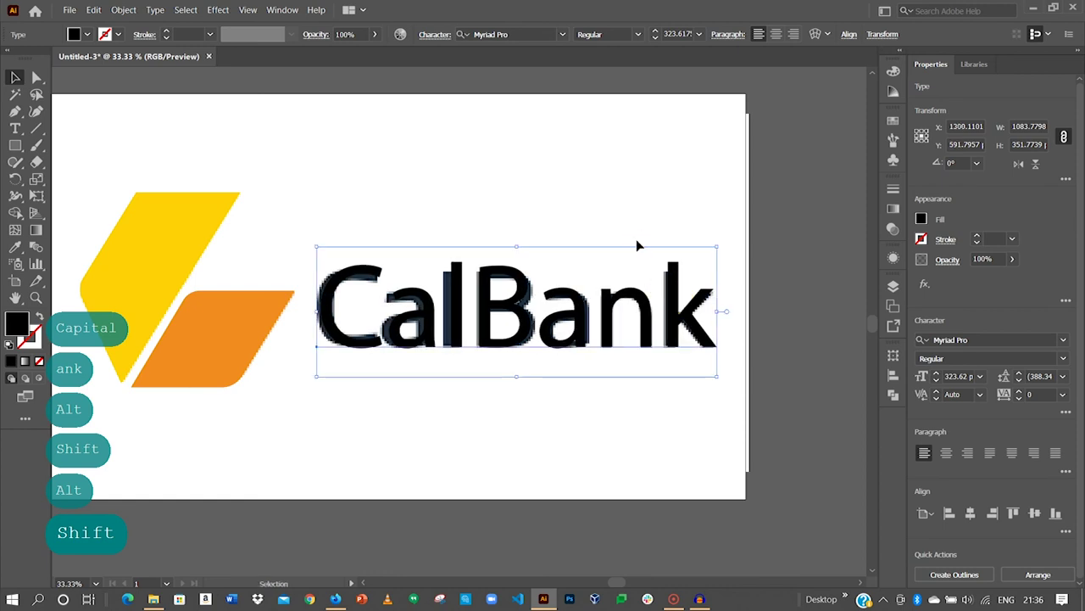
Step: Set CalBank to Signa Bold Normal, tracking -25, about 281 pt, aligned to the reference
click(528, 34)
click(563, 35)
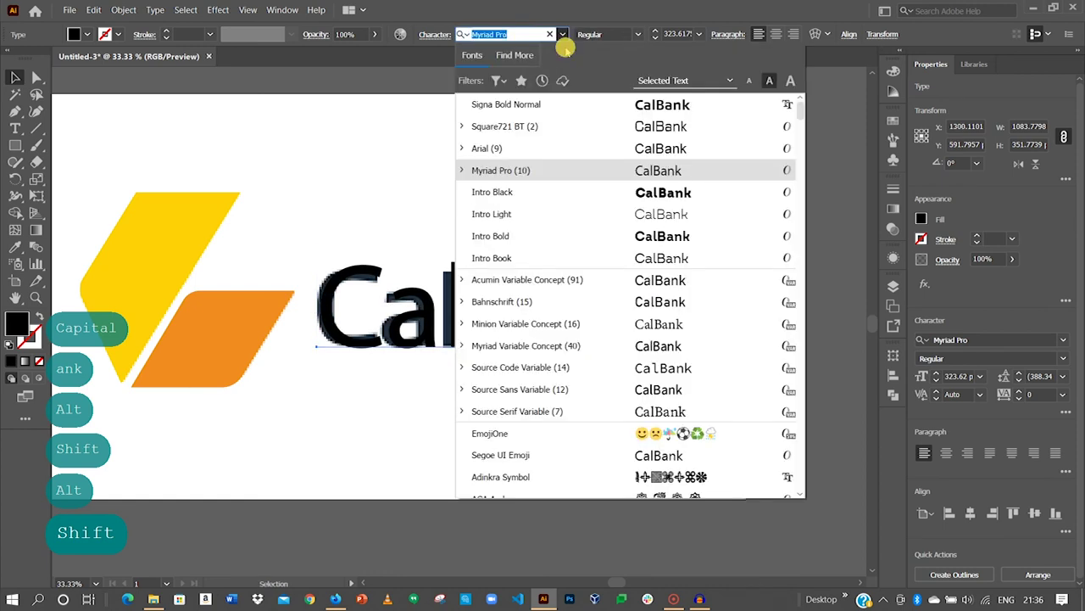
click(500, 103)
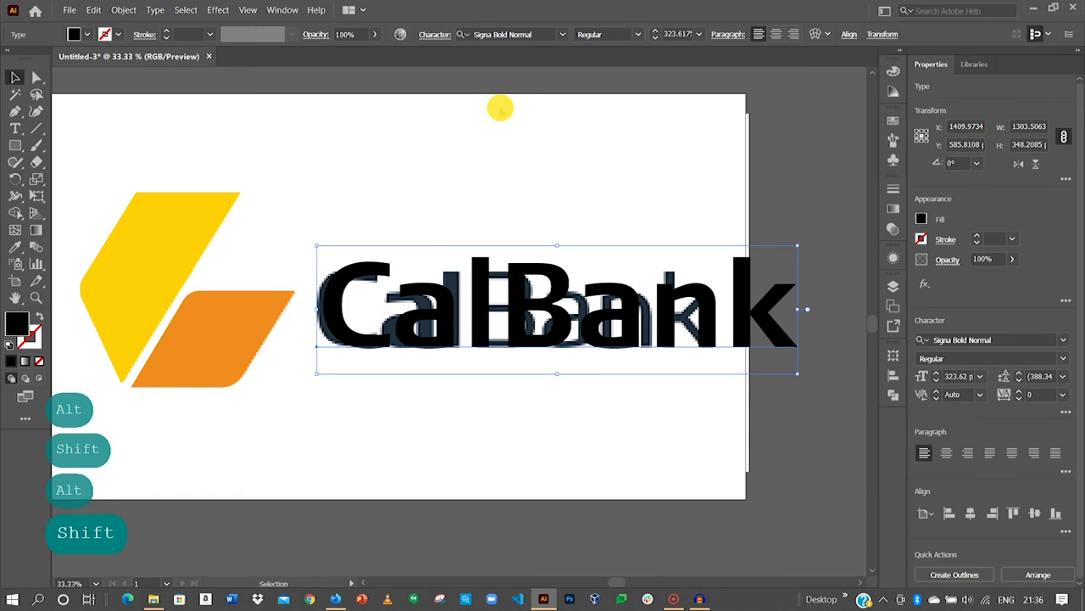
click(1062, 396)
click(1043, 263)
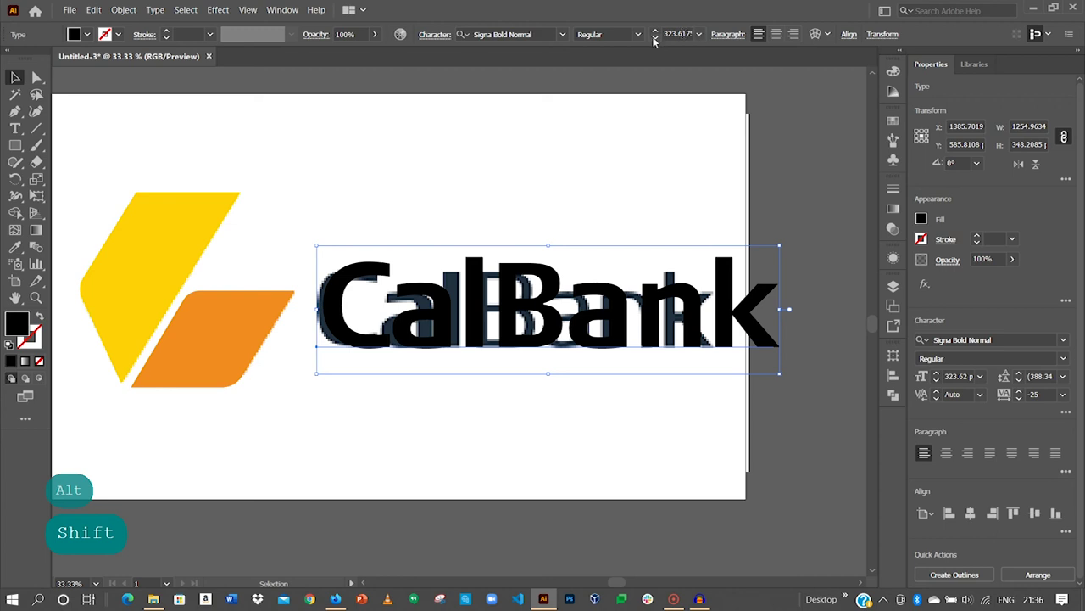
drag(654, 39, 653, 38)
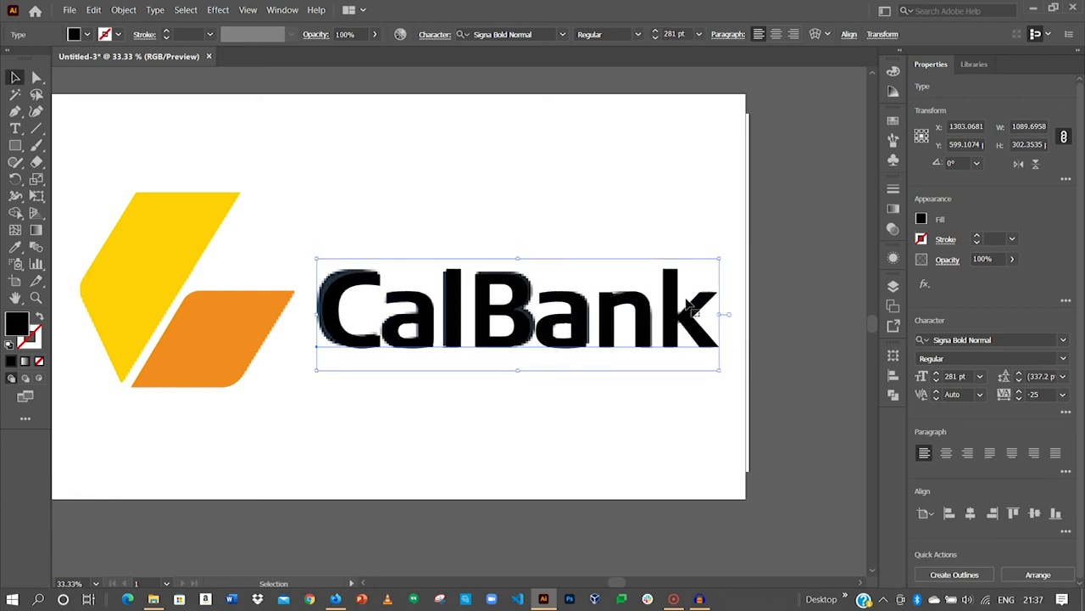
drag(688, 302, 669, 305)
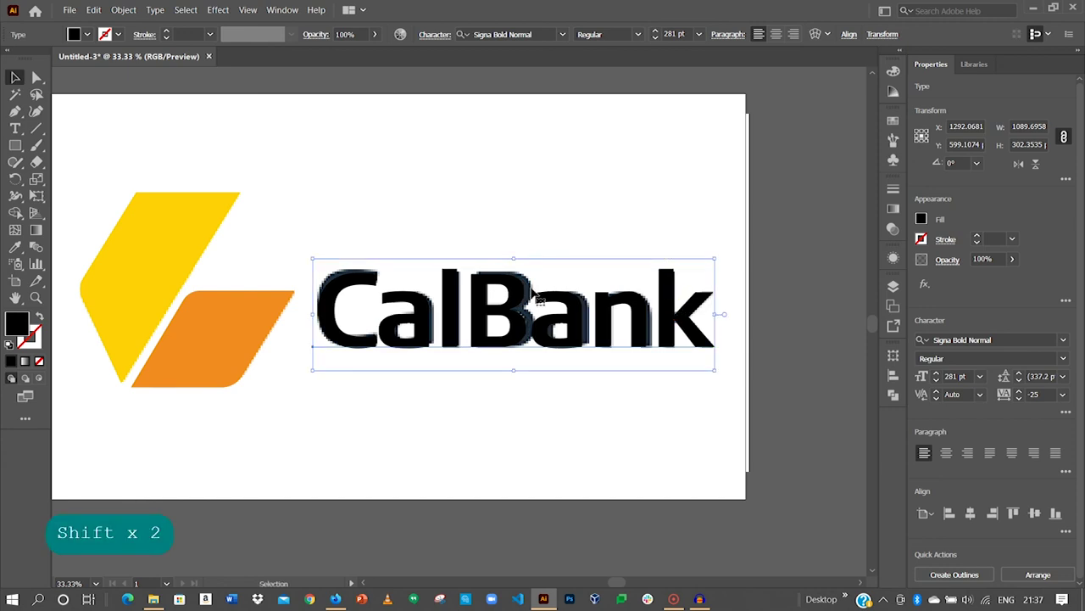
click(562, 201)
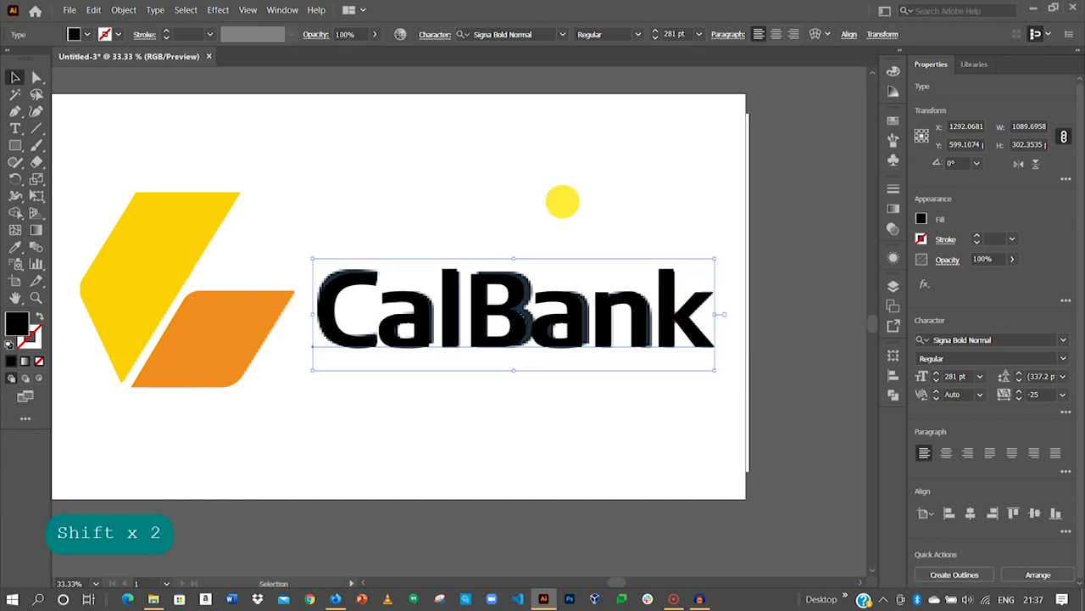
Step: Fit and zoom out the artboard, then hide the linked reference image layer
key(ctrl+0)
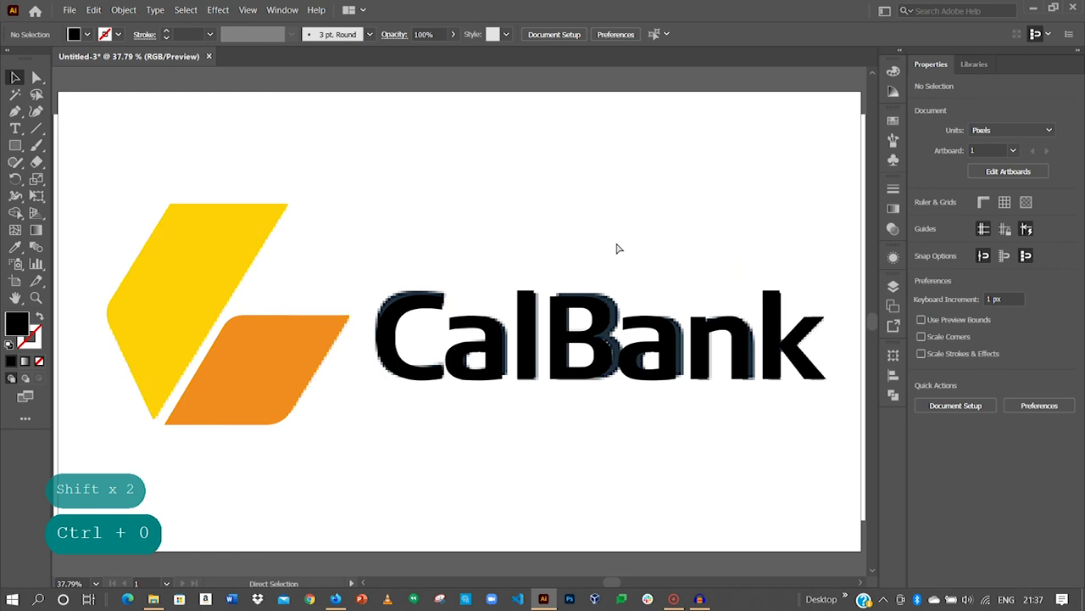
key(ctrl+minus)
key(ctrl+minus)
key(ctrl+minus)
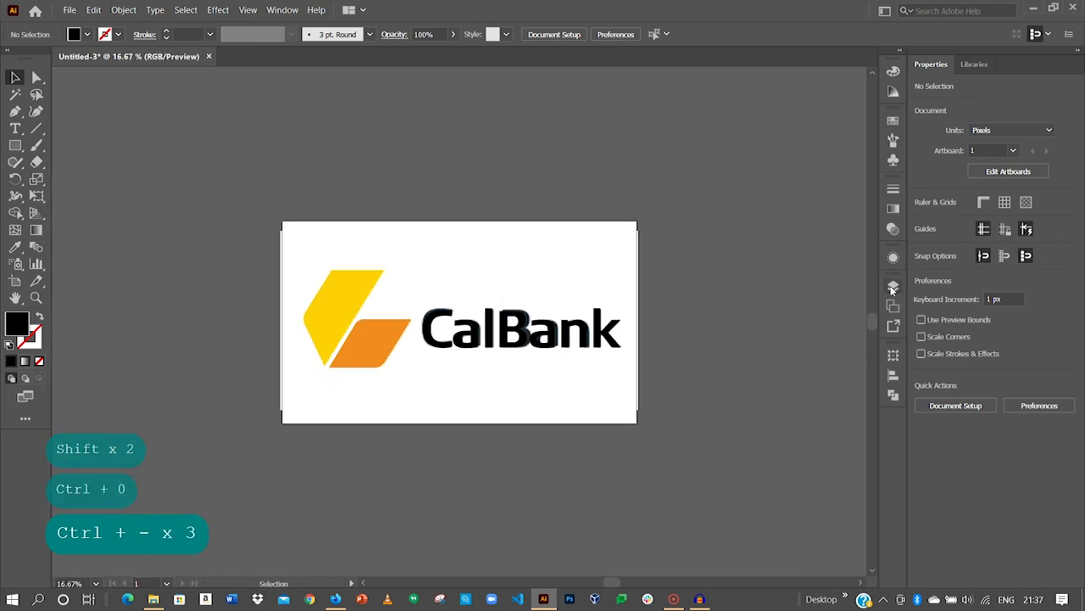
click(893, 286)
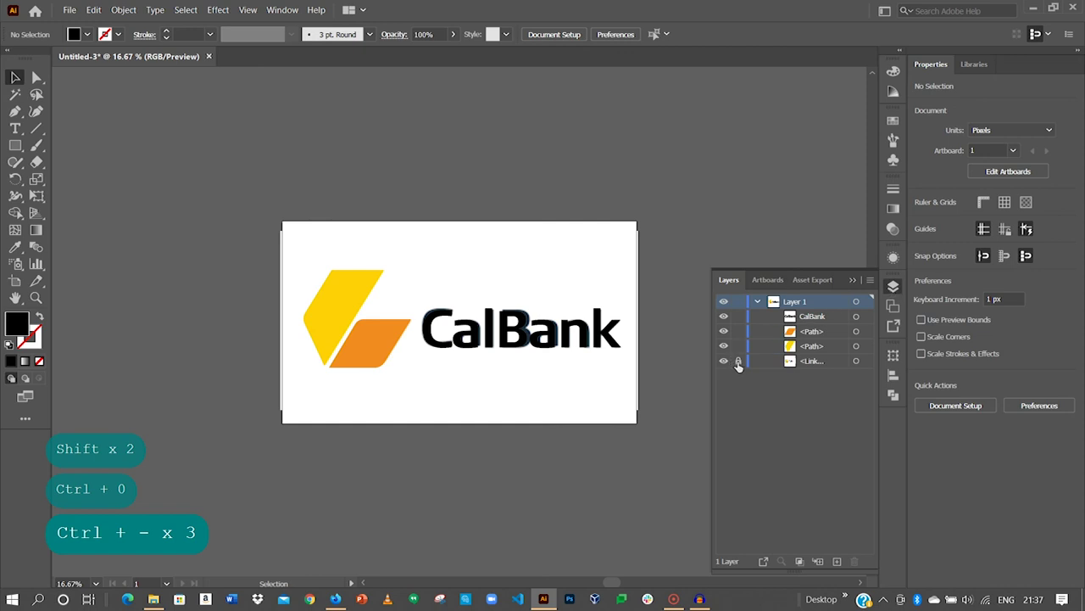
click(723, 361)
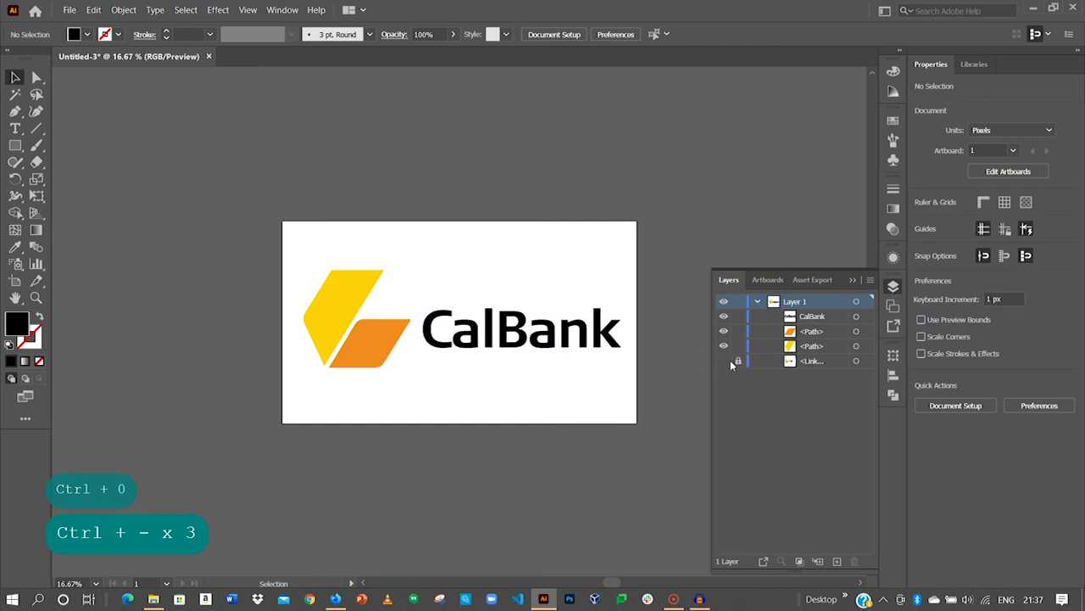
Step: Return to the Selection tool and pan the artboard up and left
click(15, 78)
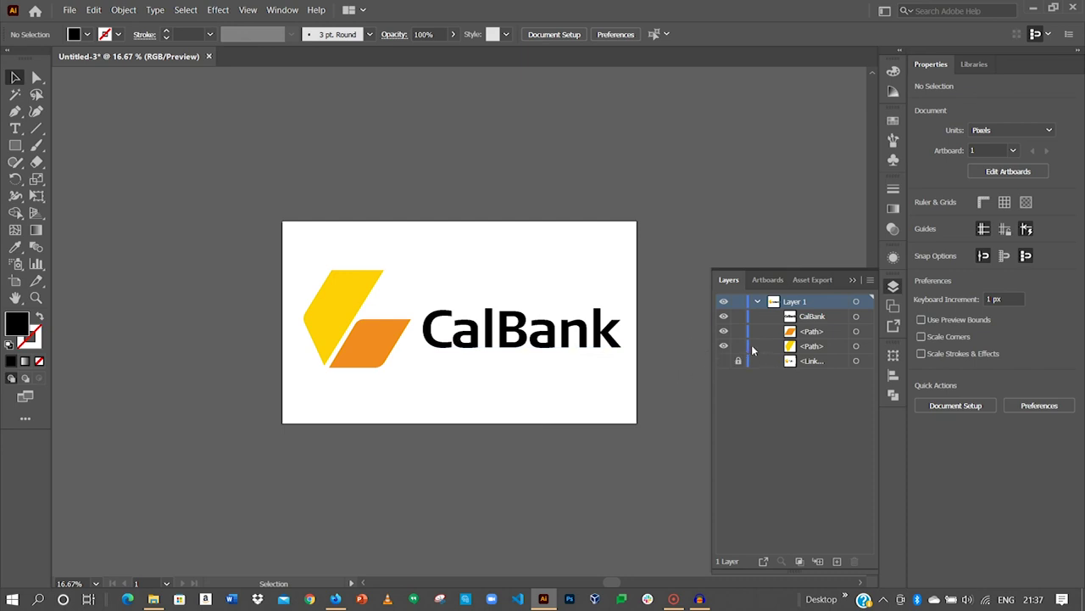
key(space)
drag(506, 340, 406, 258)
Step: Select the three logo objects, hide all toolbars and panels, and centre the logo
drag(223, 177, 542, 305)
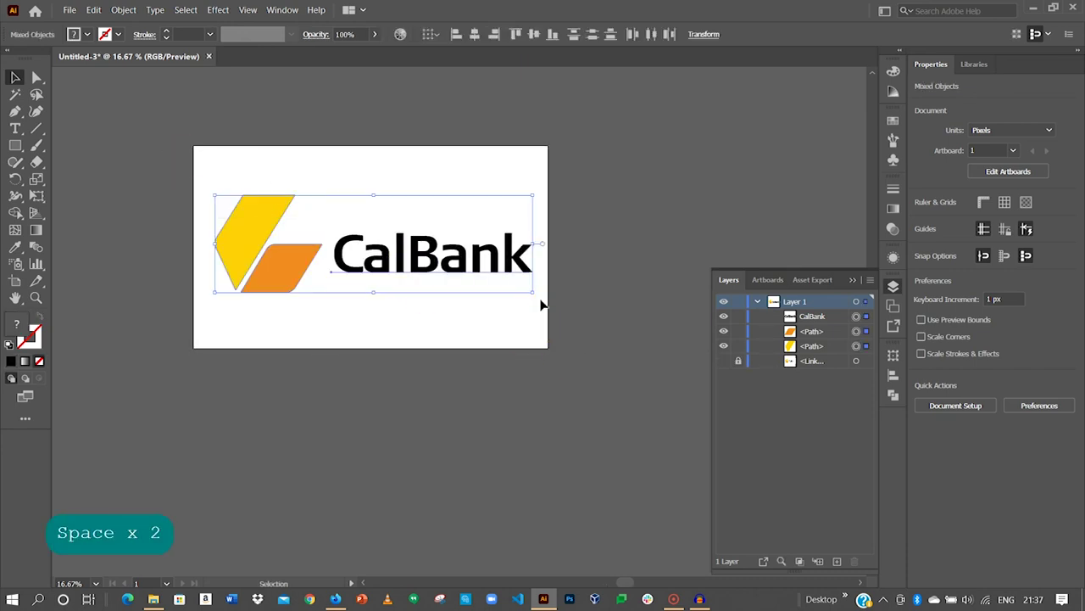
click(893, 286)
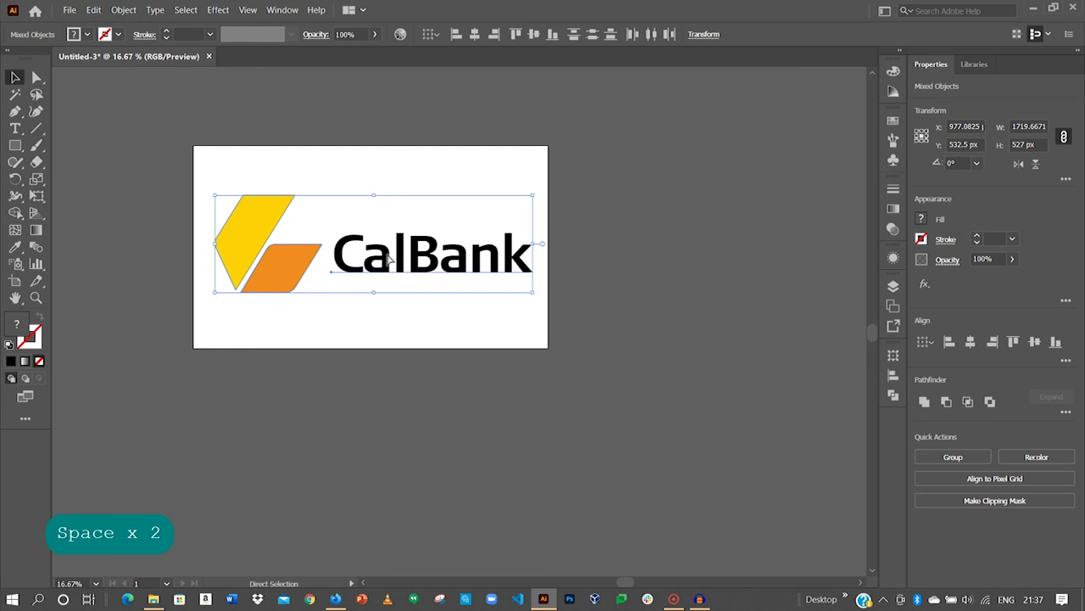
key(ctrl+0)
key(Tab)
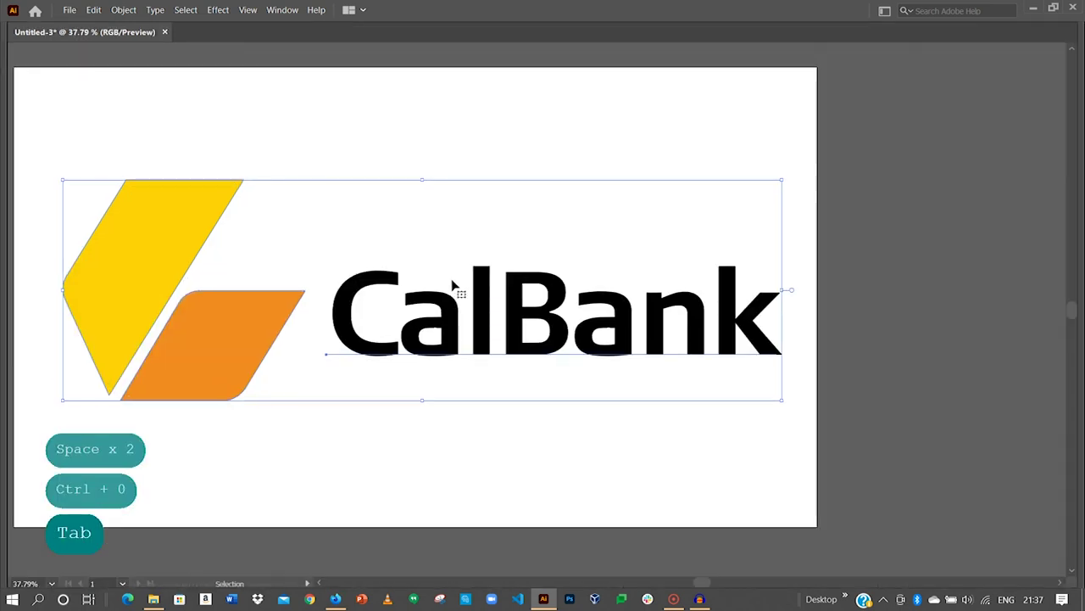
key(space)
drag(297, 252, 368, 251)
click(419, 128)
click(298, 163)
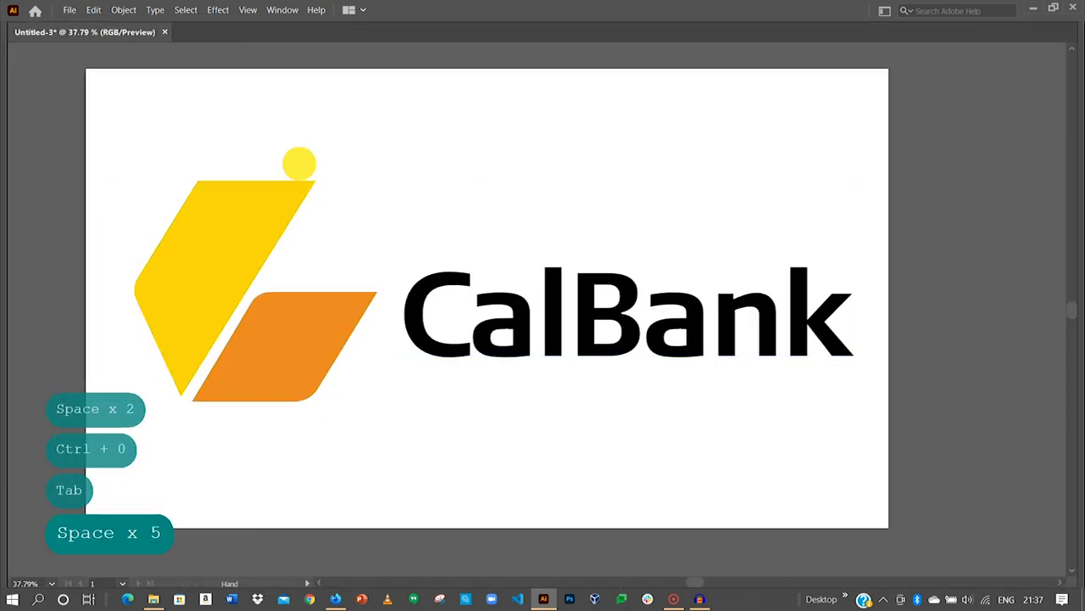
drag(298, 164, 358, 170)
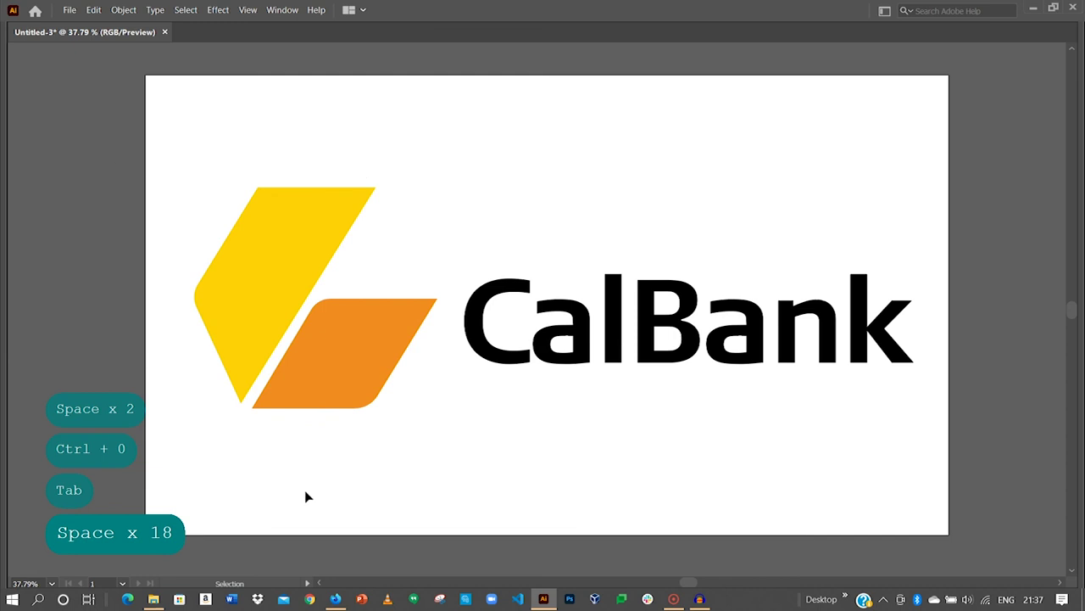